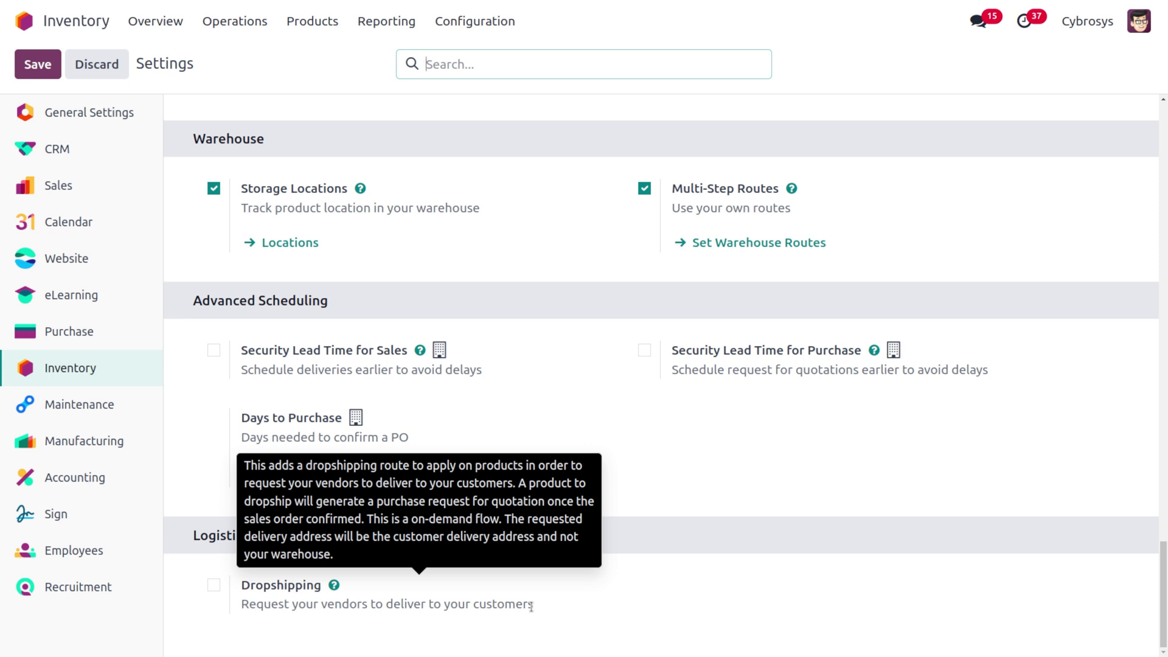
# - Set the Cybrosys warehouse to pick, manufacture, then store (3 steps), save, and list its routes
pyautogui.click(481, 20)
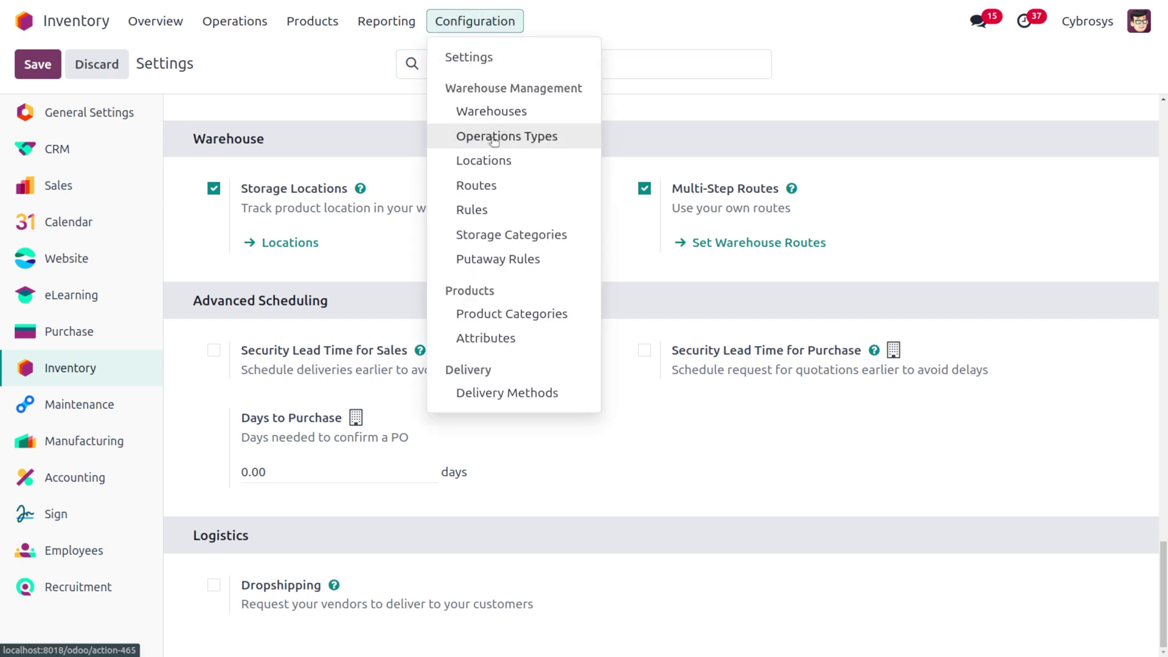
pyautogui.click(482, 115)
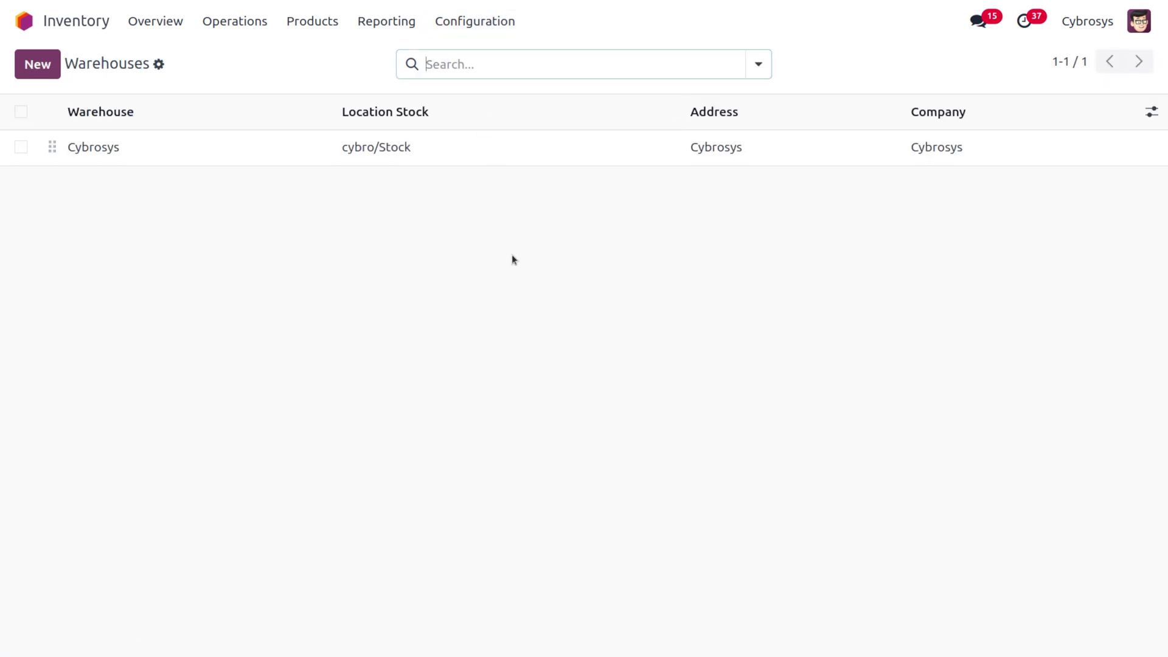
pyautogui.click(454, 158)
pyautogui.click(756, 548)
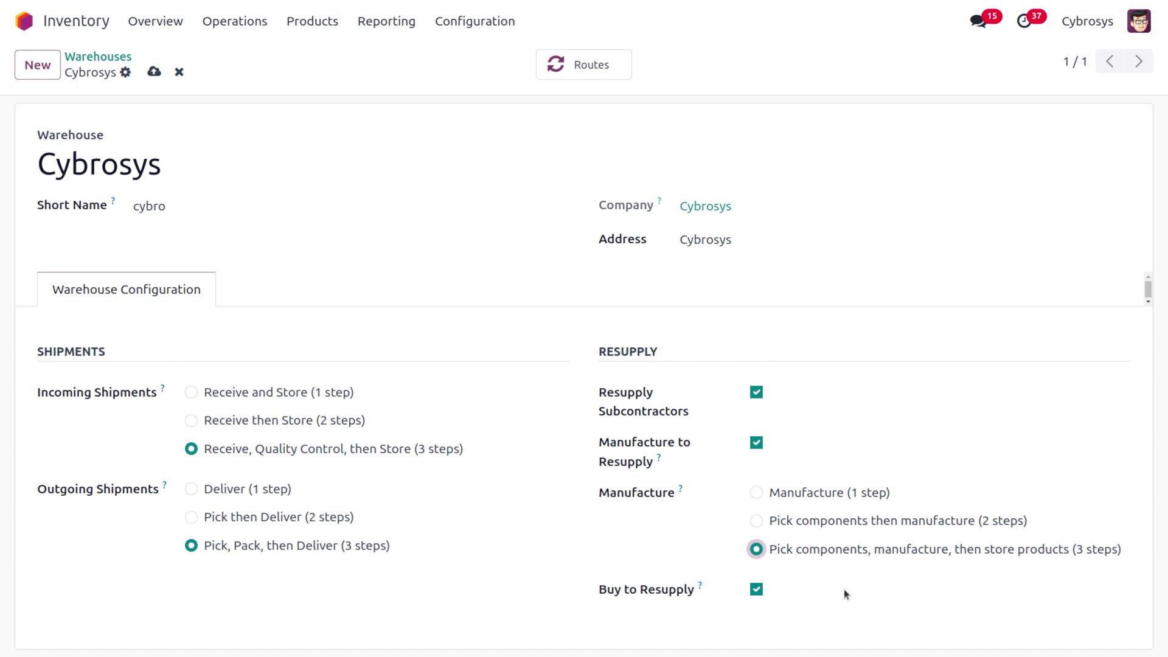
pyautogui.click(154, 72)
pyautogui.click(577, 66)
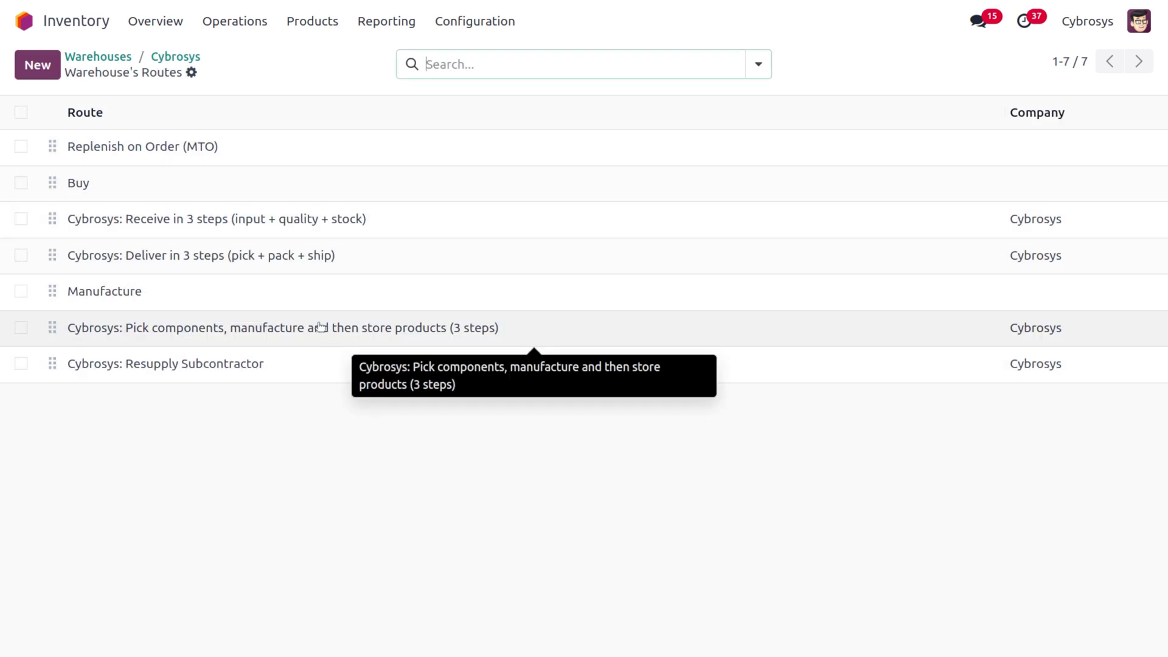
# - Inspect the 3-step route's Stock→Pre-Production, Pre-Production→Production and Post-Production→Stock rules without changes
pyautogui.click(329, 342)
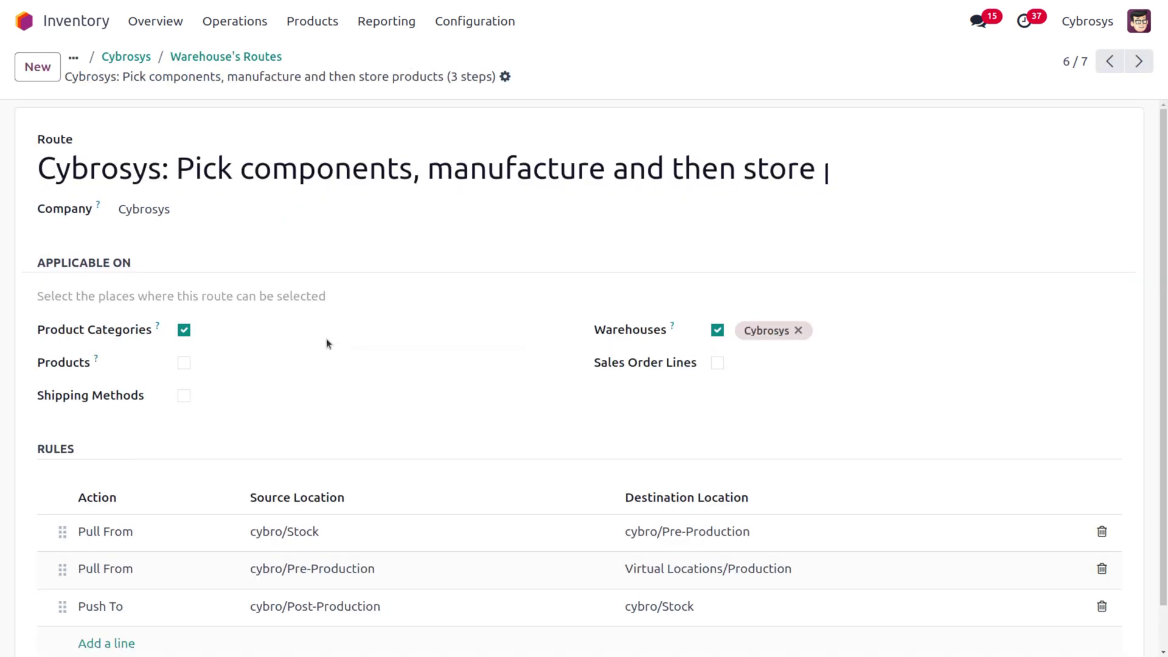
pyautogui.scroll(-1, 234, 552)
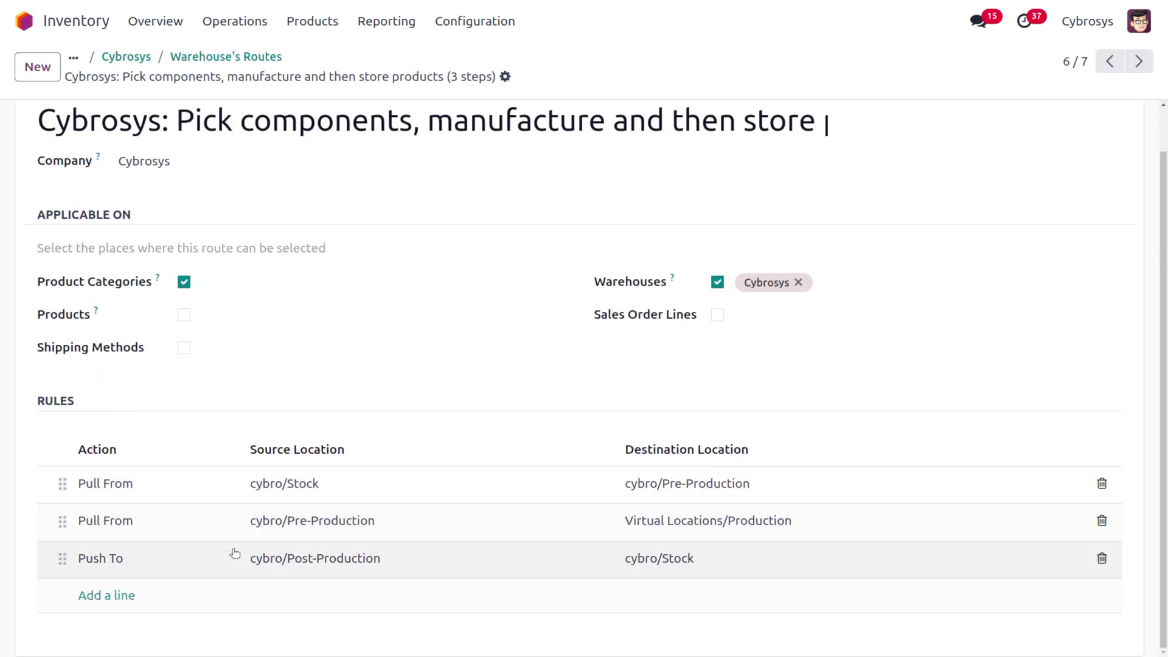
pyautogui.click(148, 486)
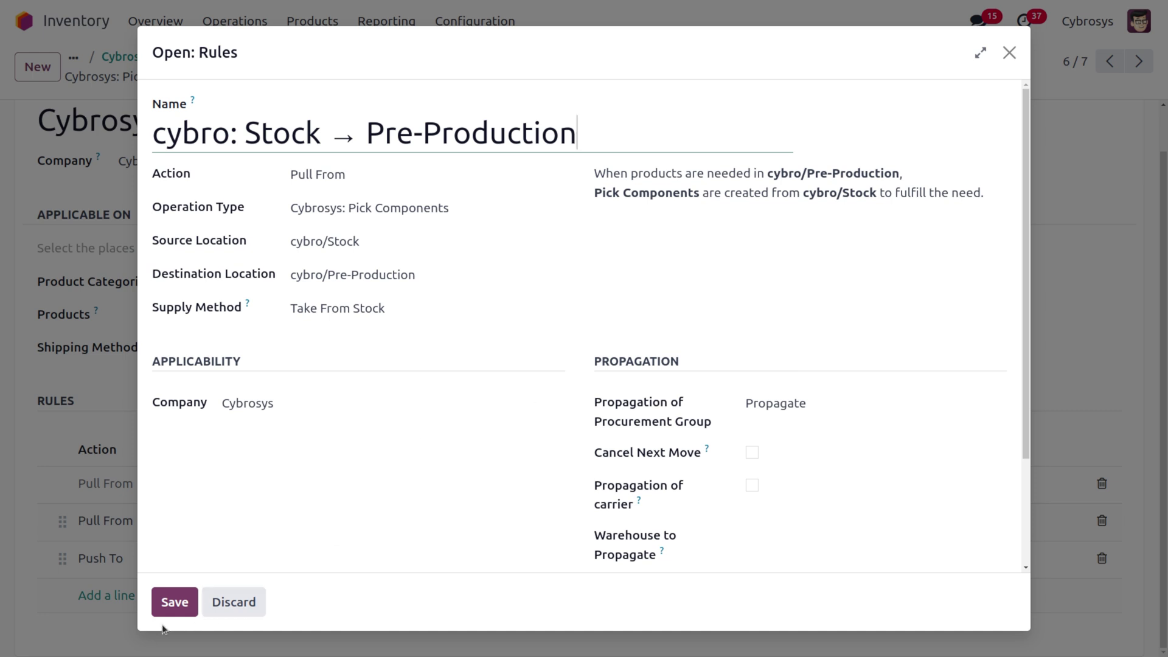
pyautogui.click(1009, 53)
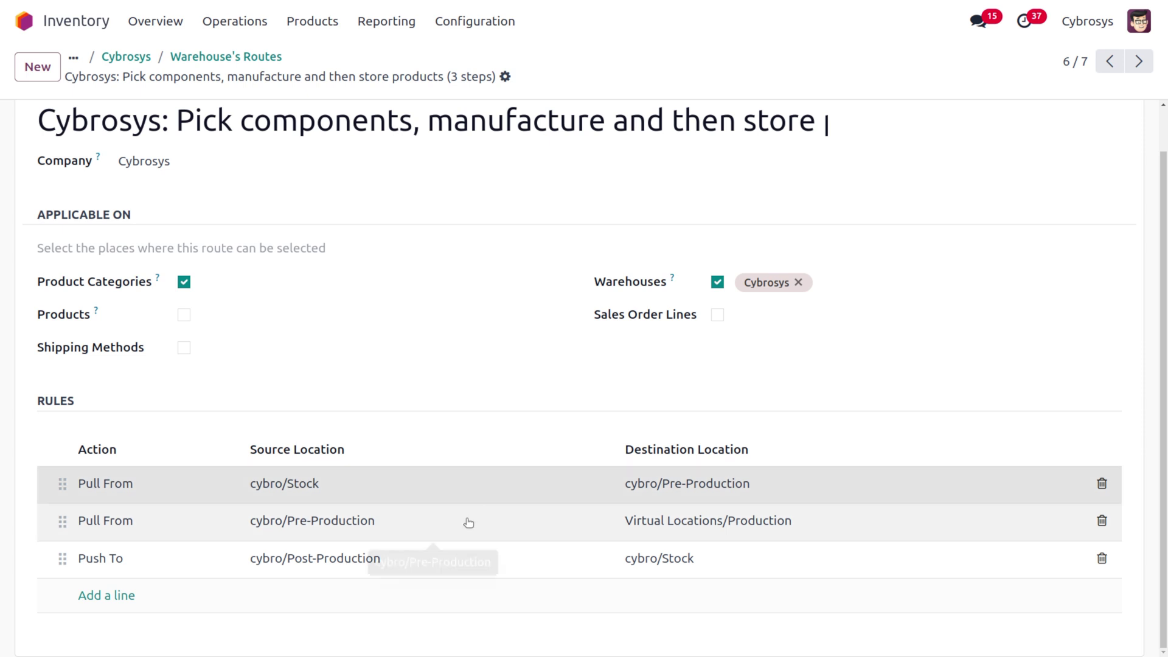
pyautogui.click(468, 522)
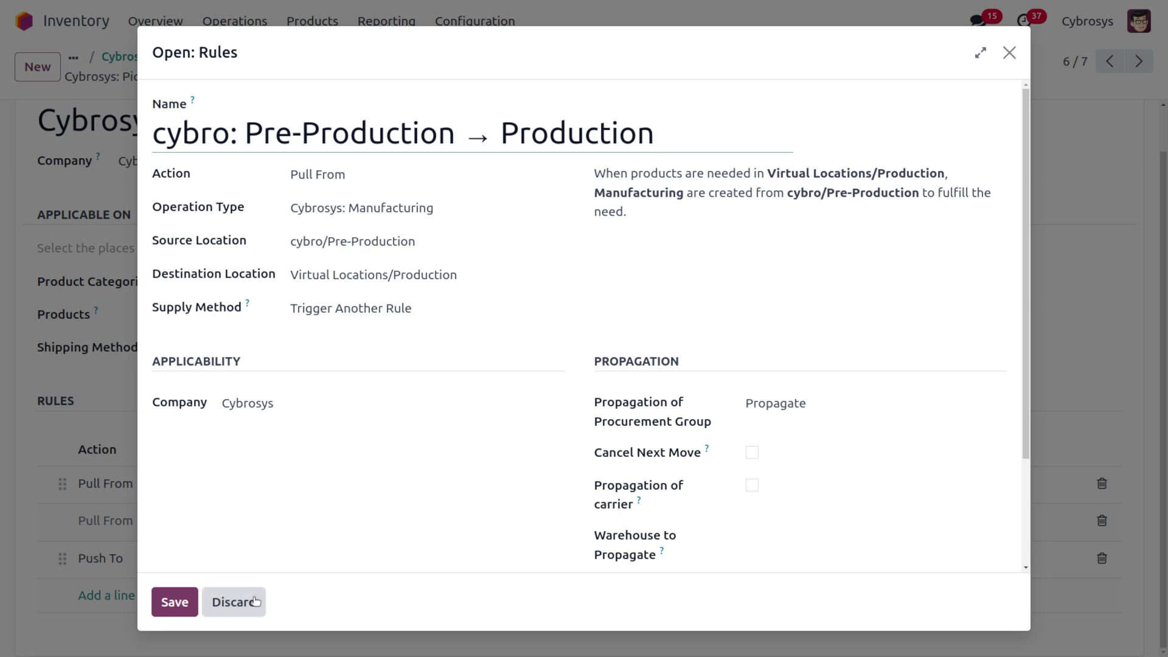
pyautogui.click(178, 600)
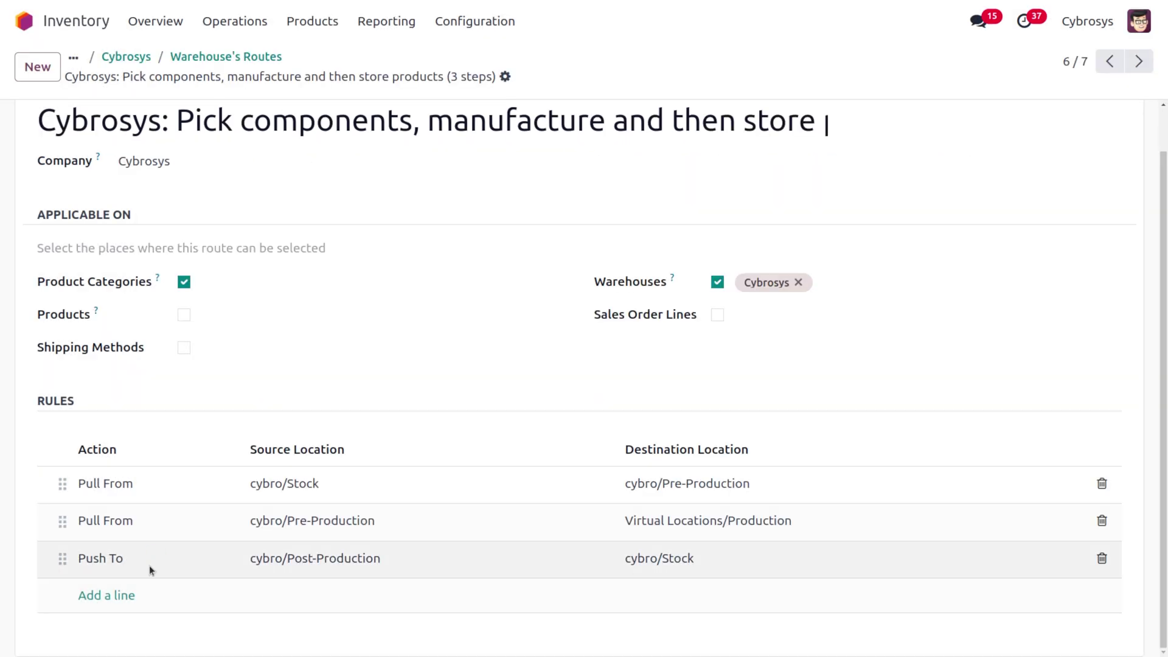
pyautogui.click(149, 567)
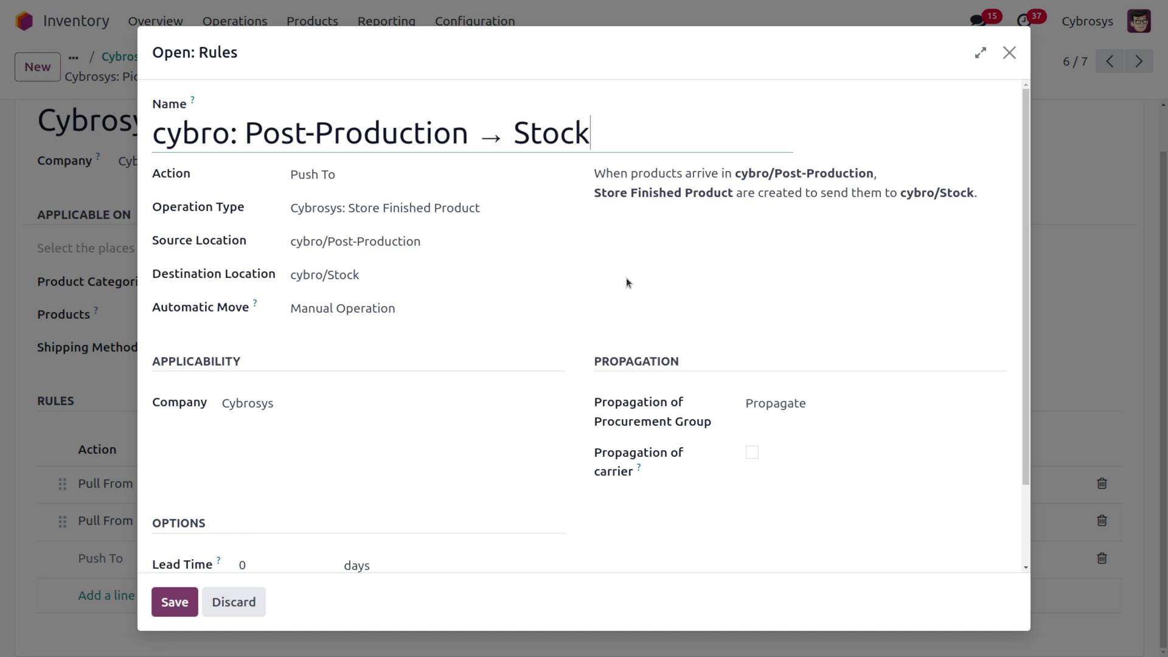
pyautogui.click(1009, 53)
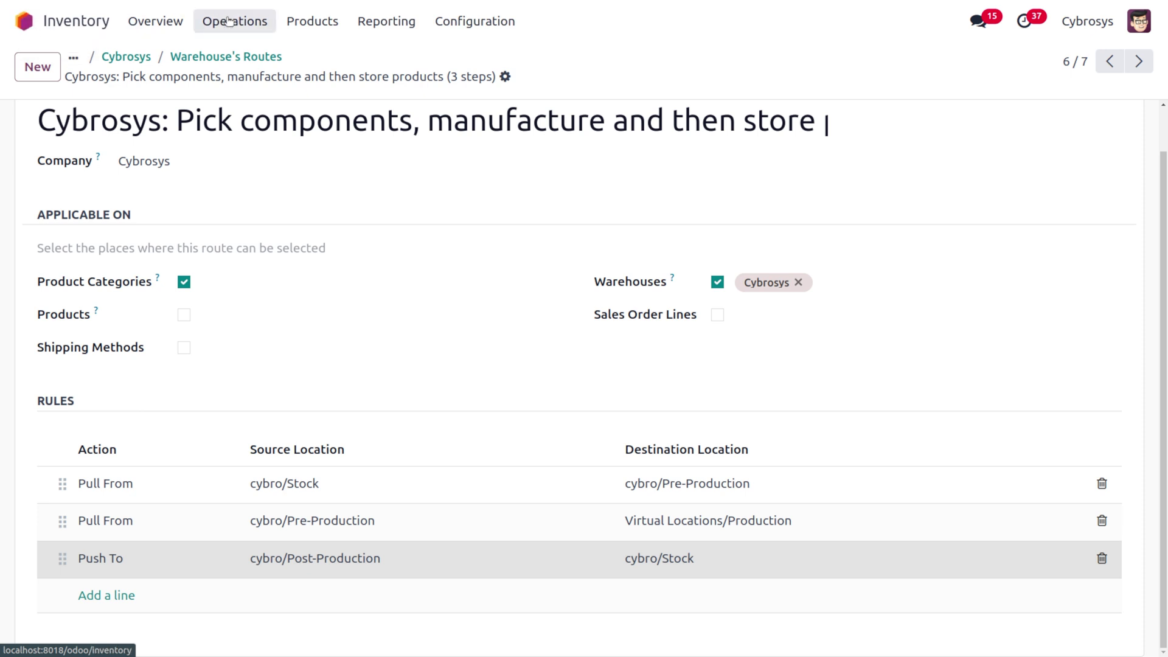
pyautogui.click(314, 23)
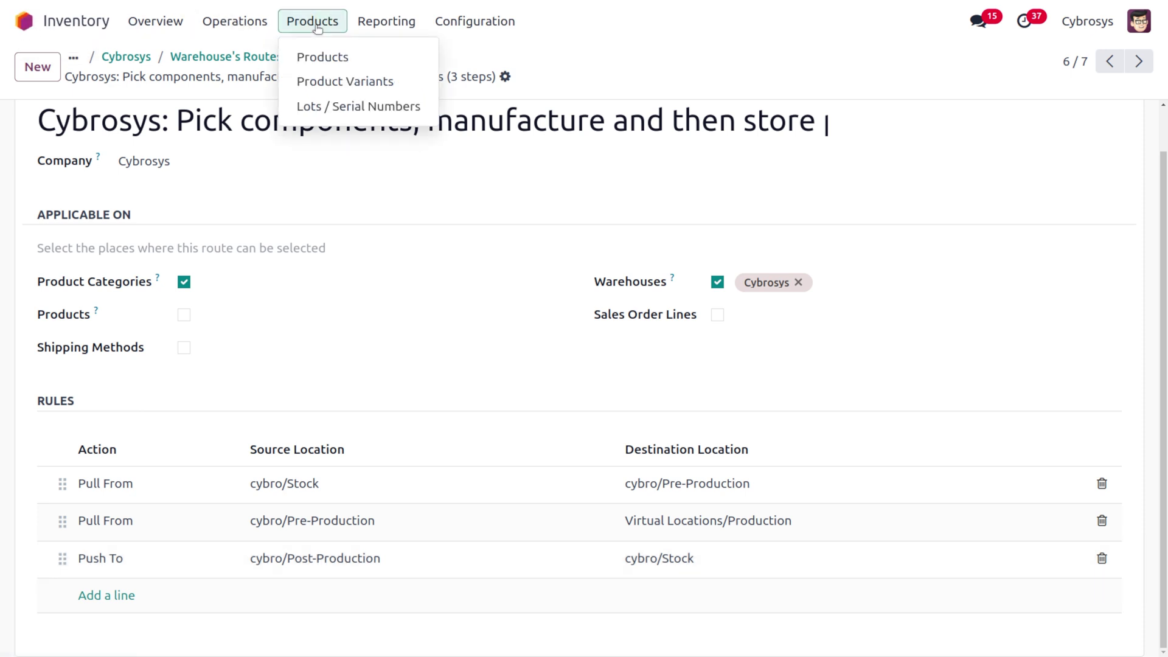
# - Open the Table product's three-step bill of materials and view its 60-minute Assembly operation
pyautogui.click(333, 54)
pyautogui.click(159, 227)
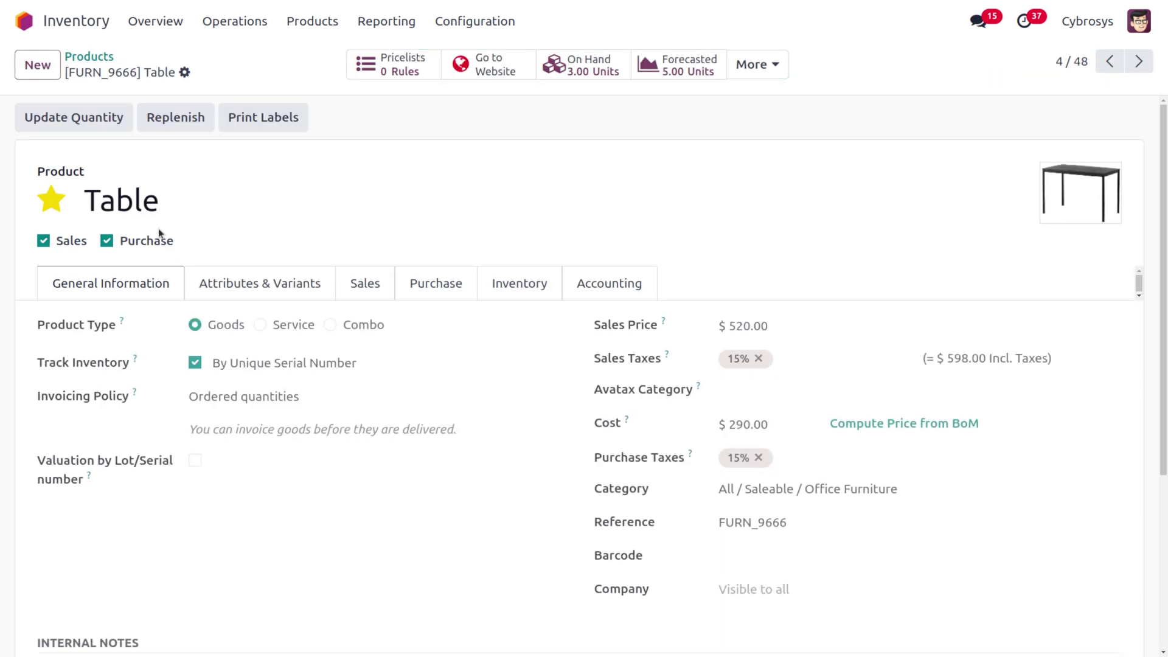
pyautogui.click(754, 66)
pyautogui.click(729, 97)
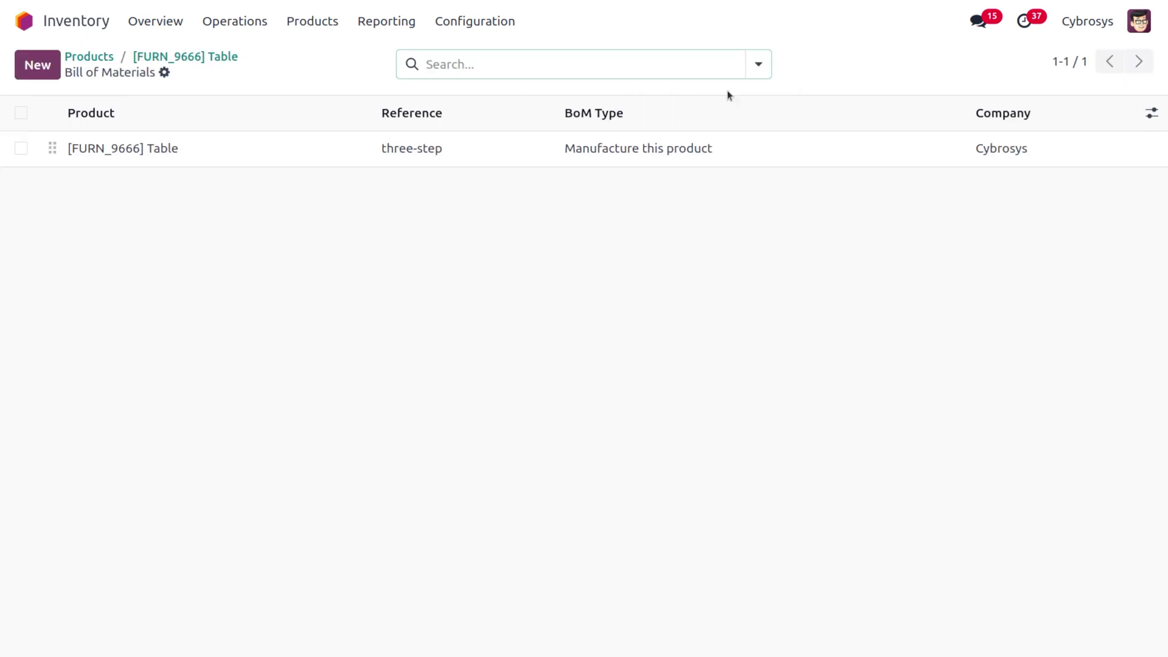
pyautogui.click(540, 163)
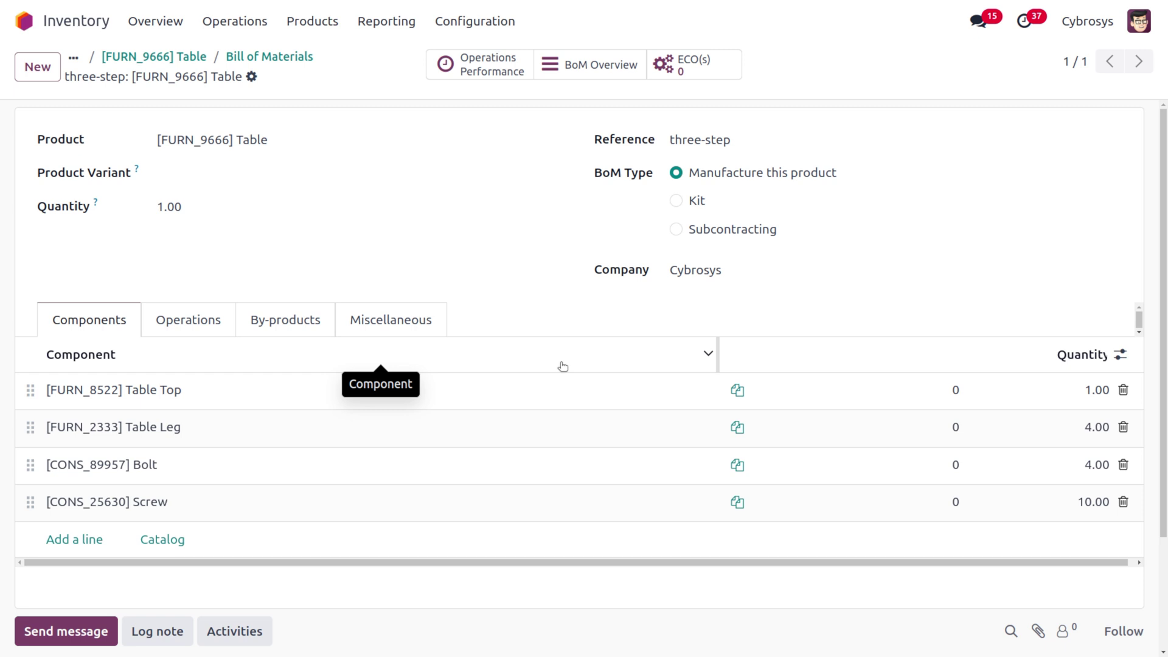
pyautogui.click(200, 331)
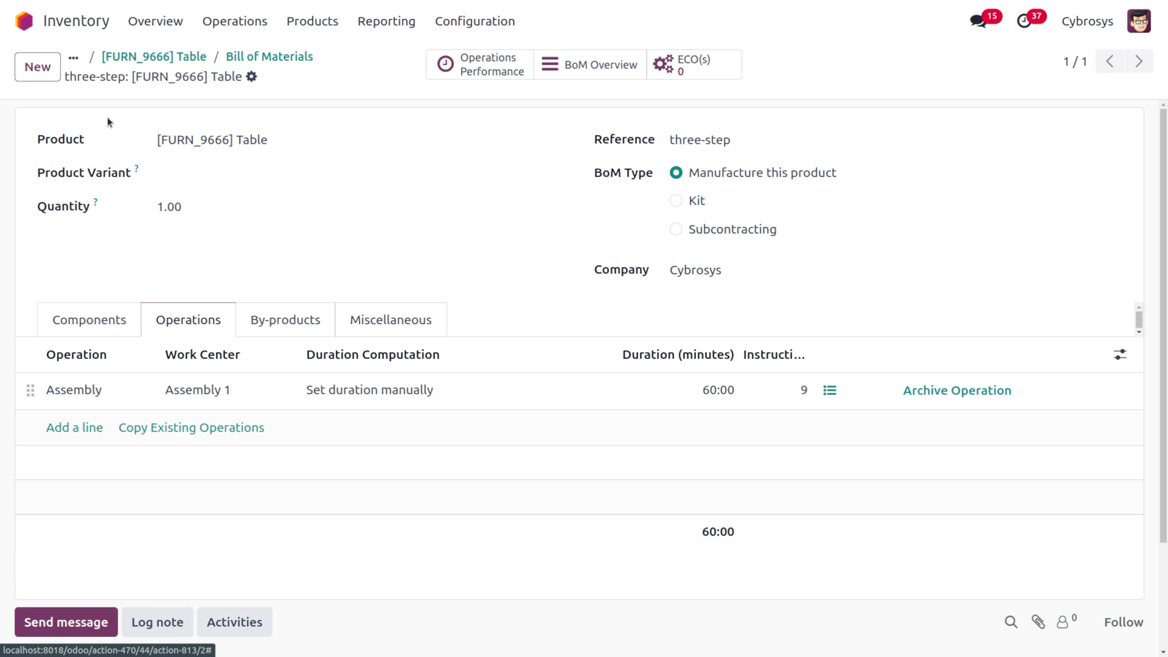
# - Switch to the Manufacturing app via 'man' and create a new manufacturing order
pyautogui.click(25, 22)
pyautogui.write('man')
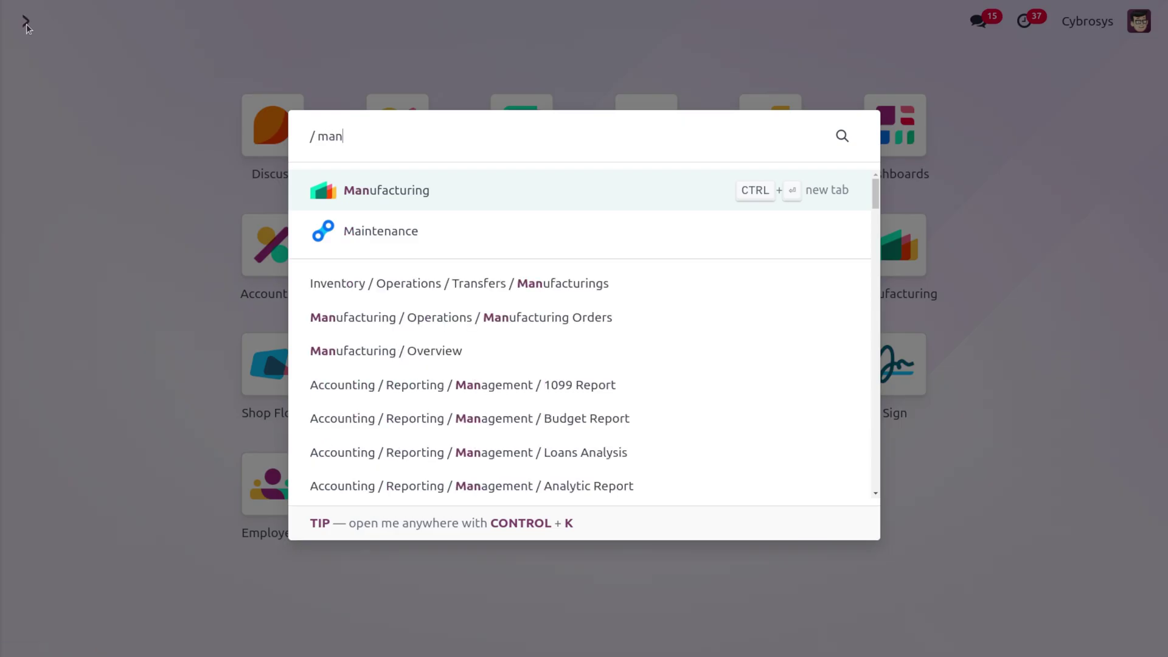
pyautogui.press('Return')
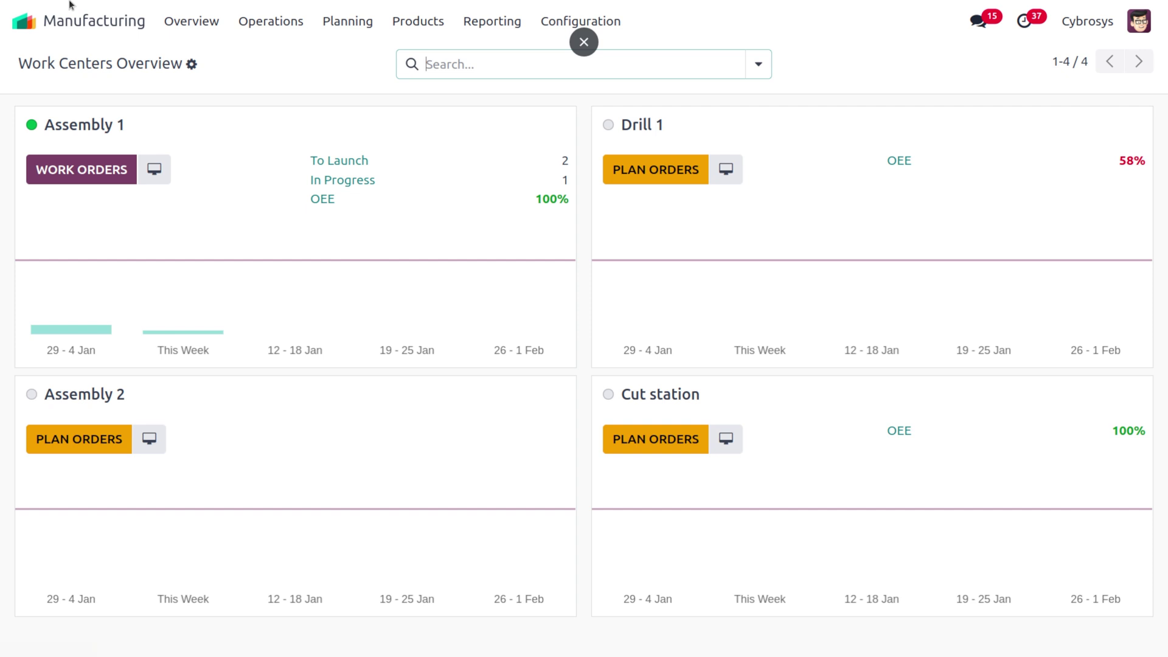
pyautogui.click(265, 21)
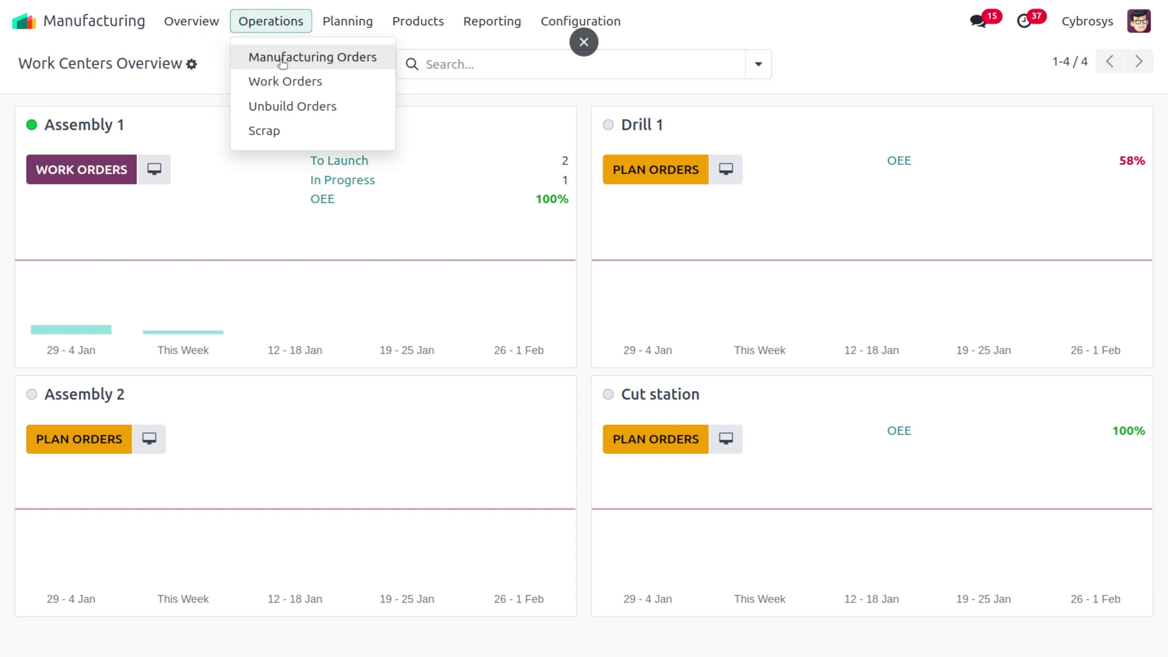
pyautogui.click(282, 56)
pyautogui.click(43, 61)
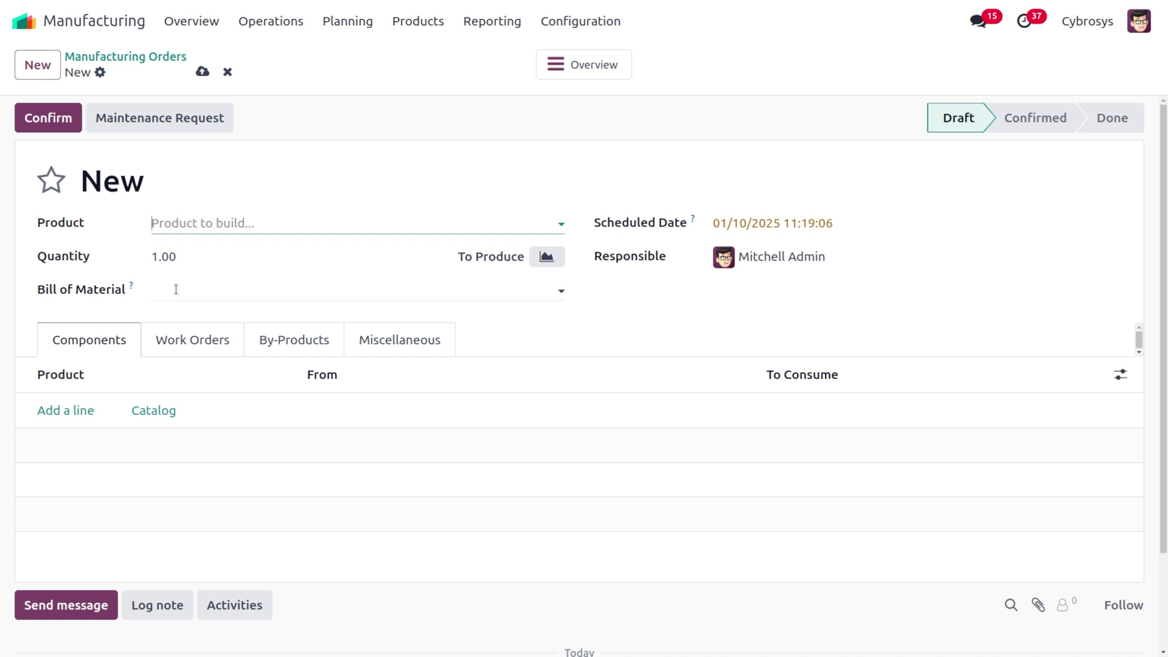
# - Choose the 'three-step: [FURN_9666] Table' bill, confirm cybro/MO/00018, and view its work orders
pyautogui.click(176, 290)
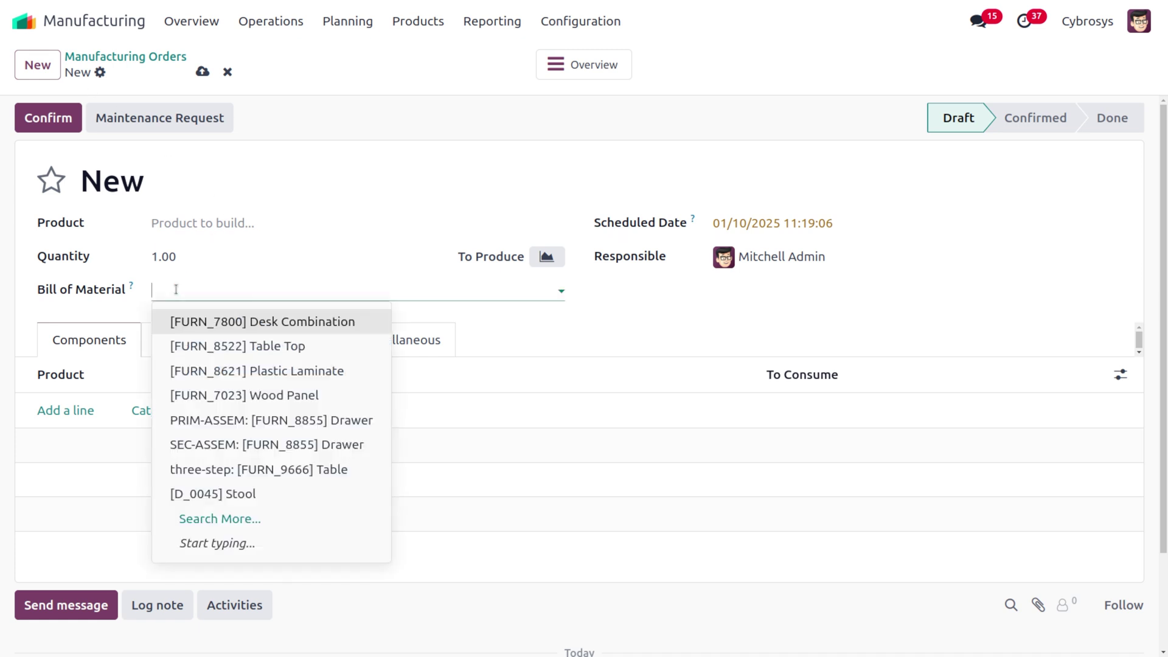
pyautogui.click(216, 469)
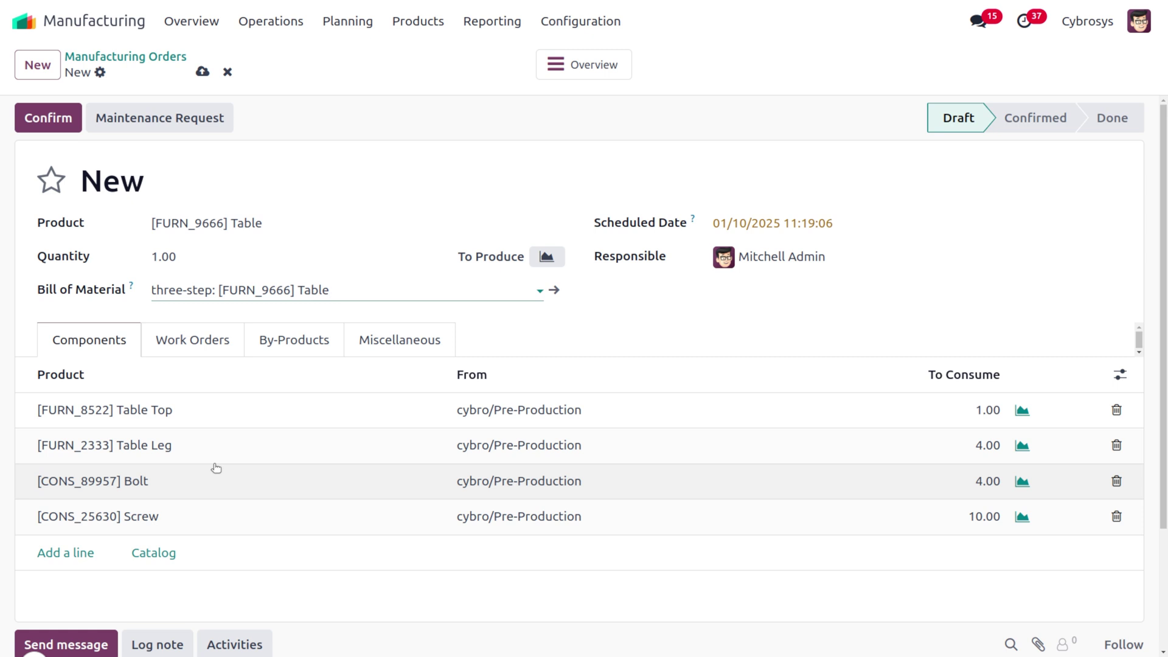
pyautogui.click(50, 107)
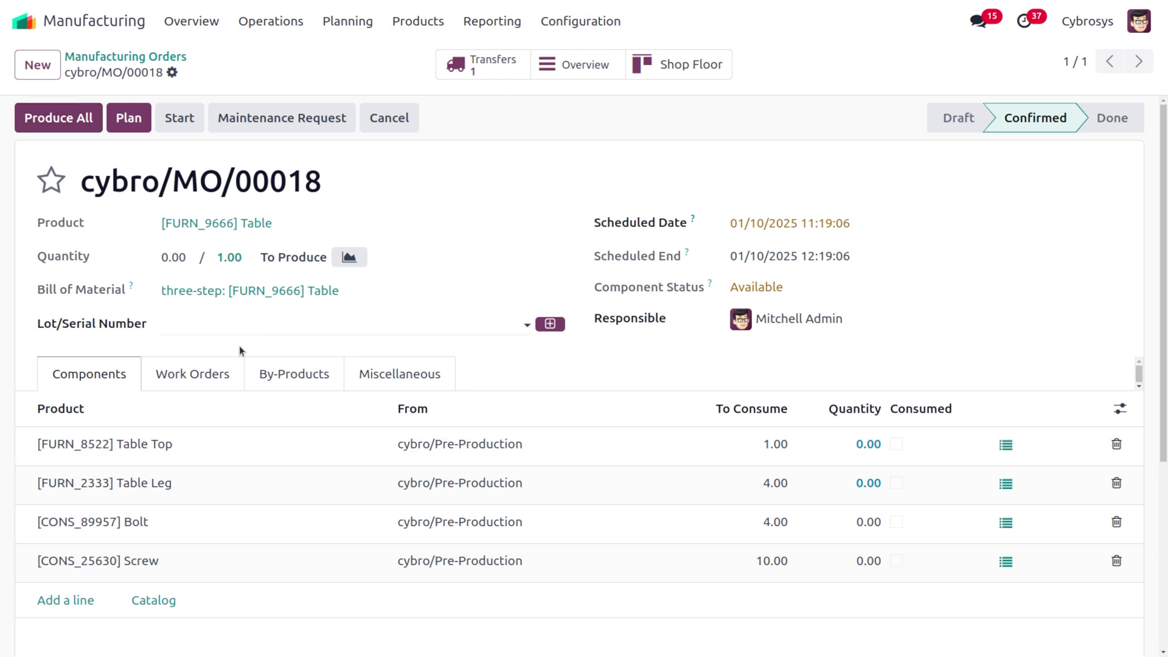
pyautogui.click(186, 387)
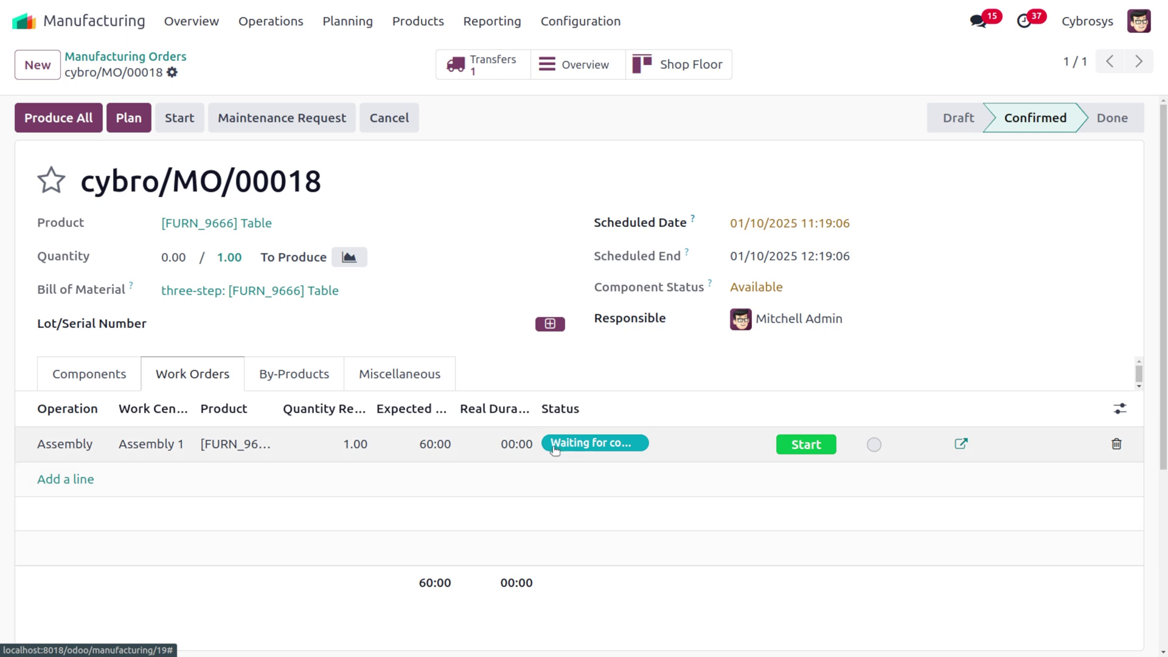
# - Validate pick-components transfer cybro/PC/00003 and go back to cybro/MO/00018
pyautogui.click(491, 73)
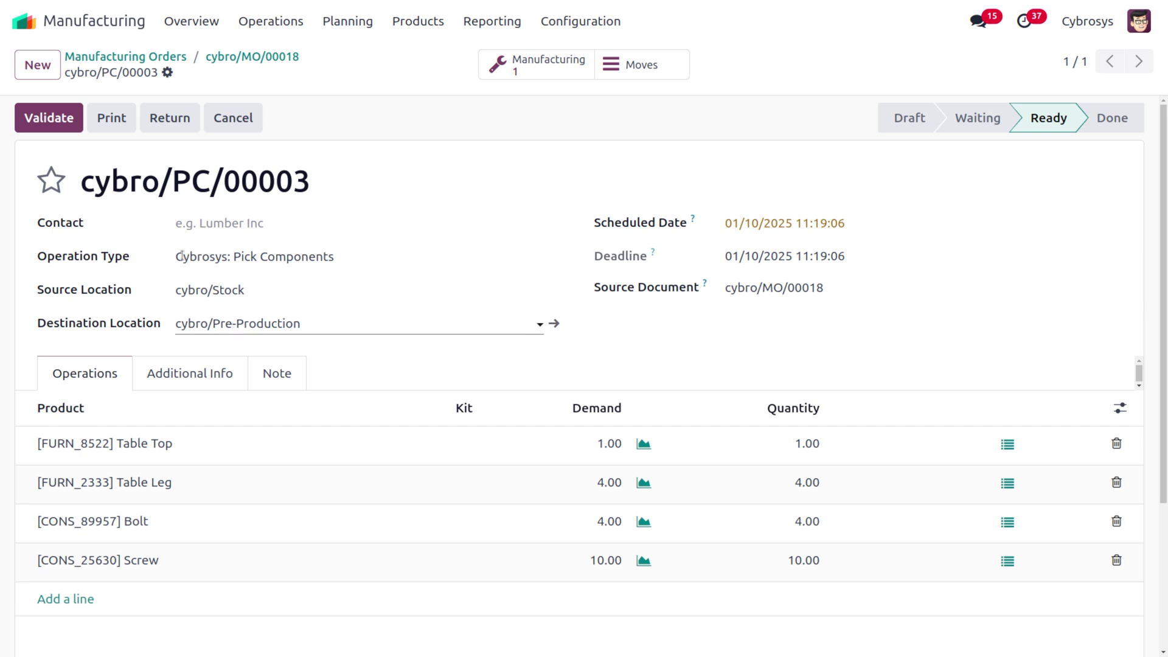
pyautogui.click(69, 113)
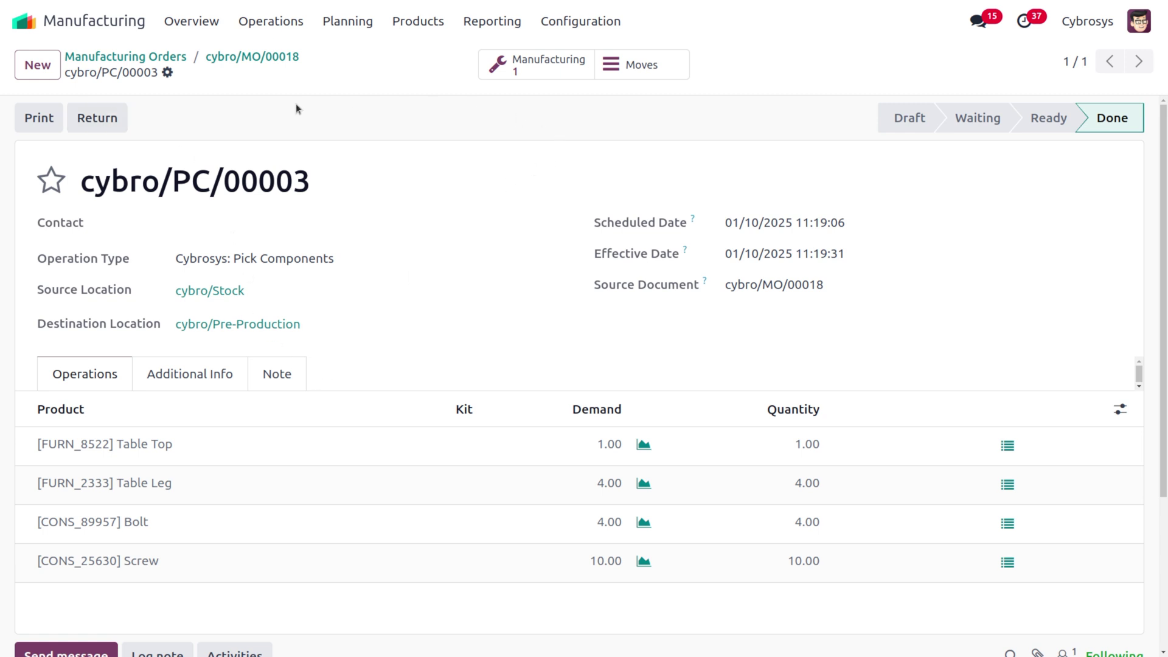
pyautogui.click(232, 56)
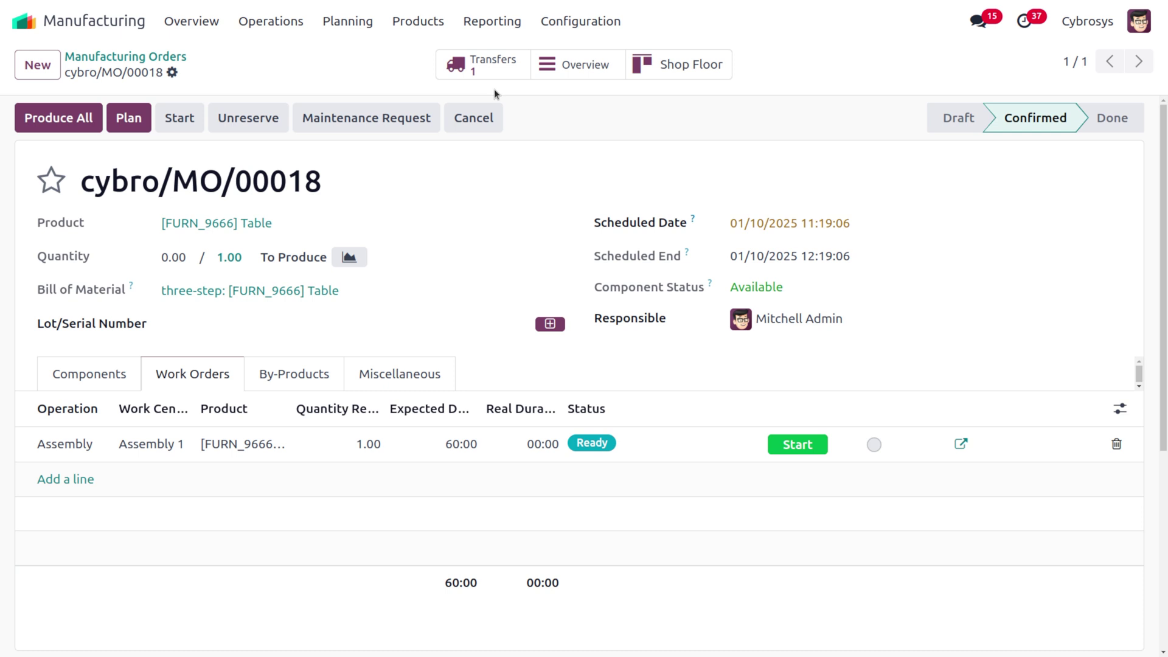
# - Start the Assembly work order, attempt Done, and dismiss the Shop Floor quality-check warning
pyautogui.click(787, 453)
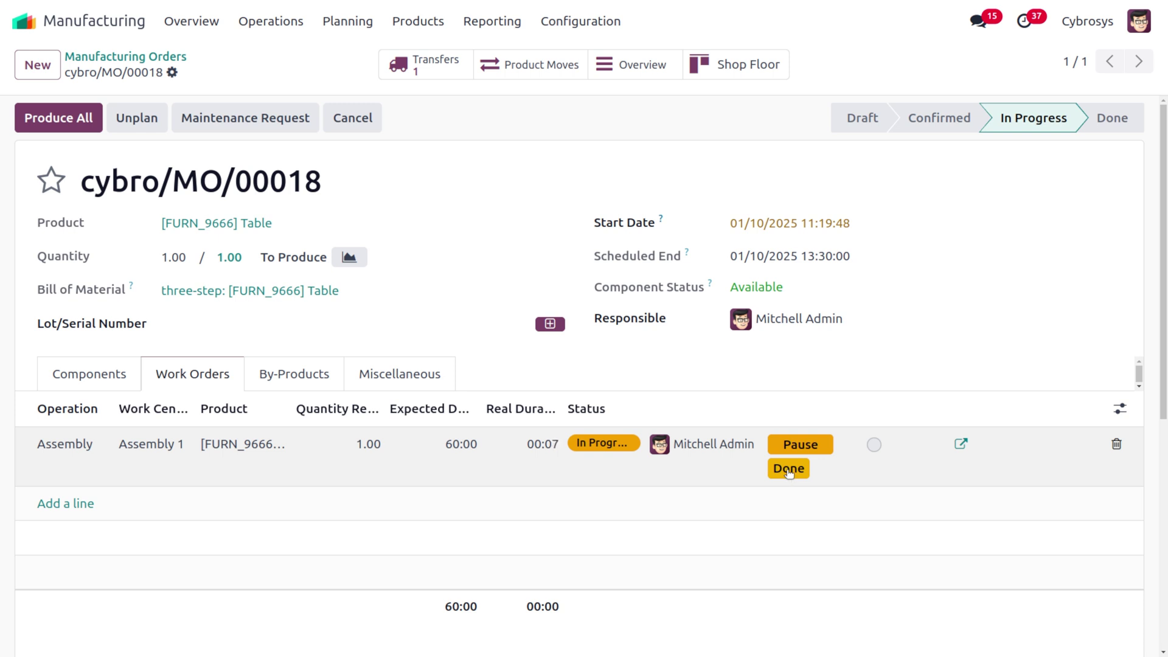
pyautogui.click(787, 471)
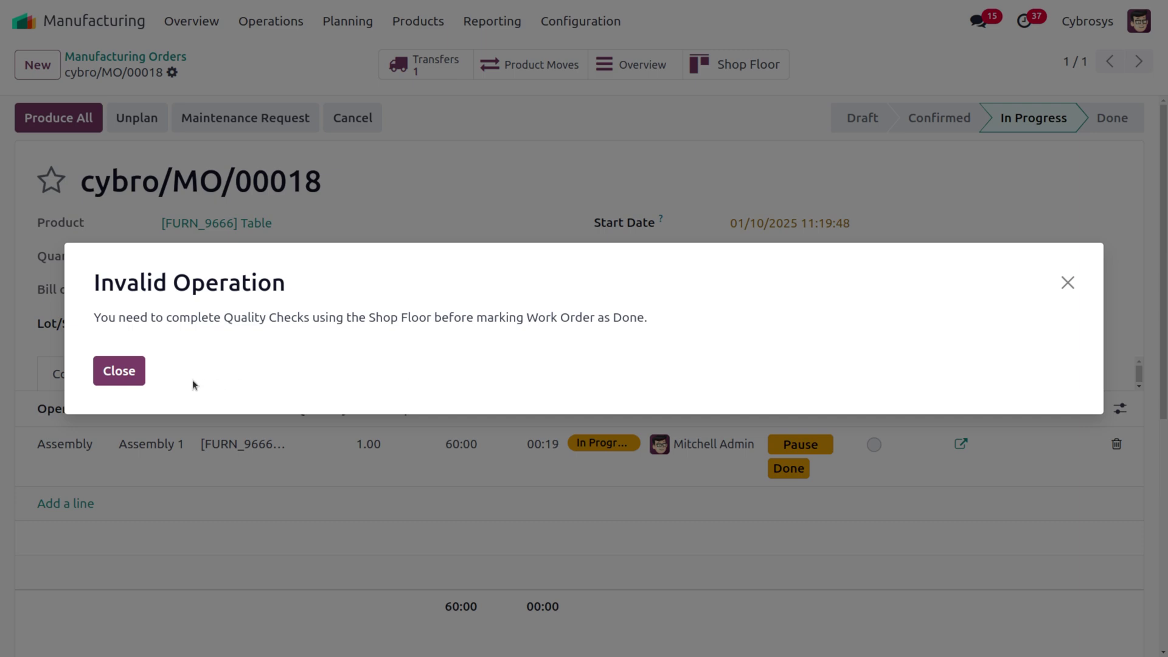
pyautogui.click(118, 372)
# - In Shop Floor, open the Table's Assembly work order, generate serial 0000010, and open Picture of the SN
pyautogui.click(721, 64)
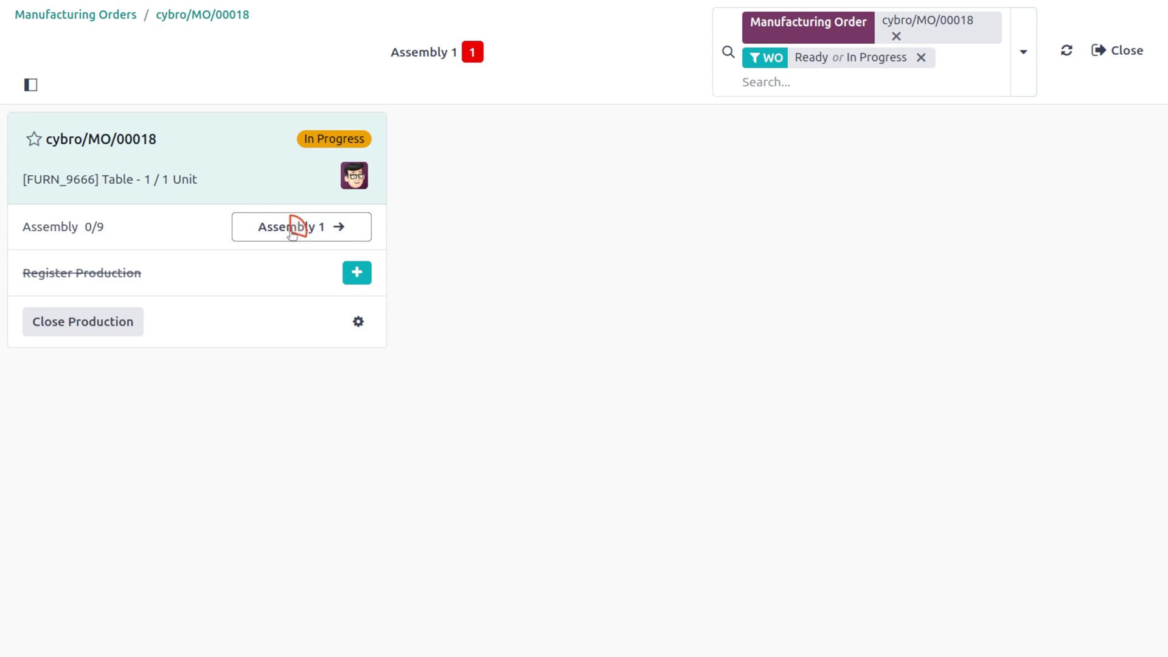
pyautogui.click(292, 227)
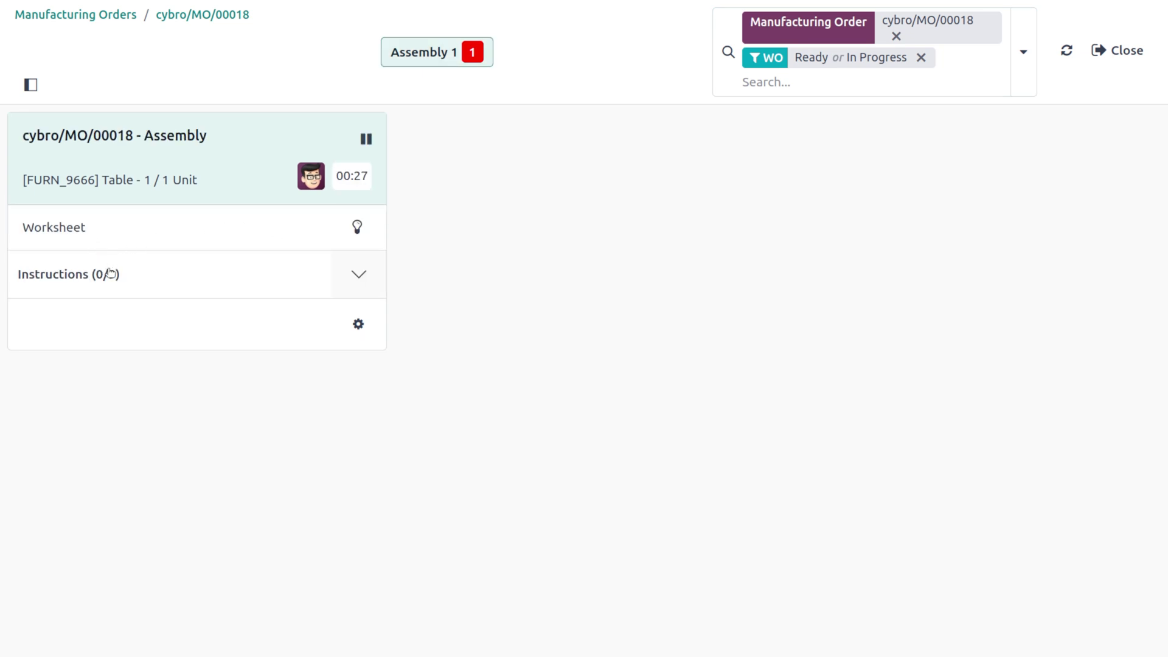
pyautogui.click(359, 278)
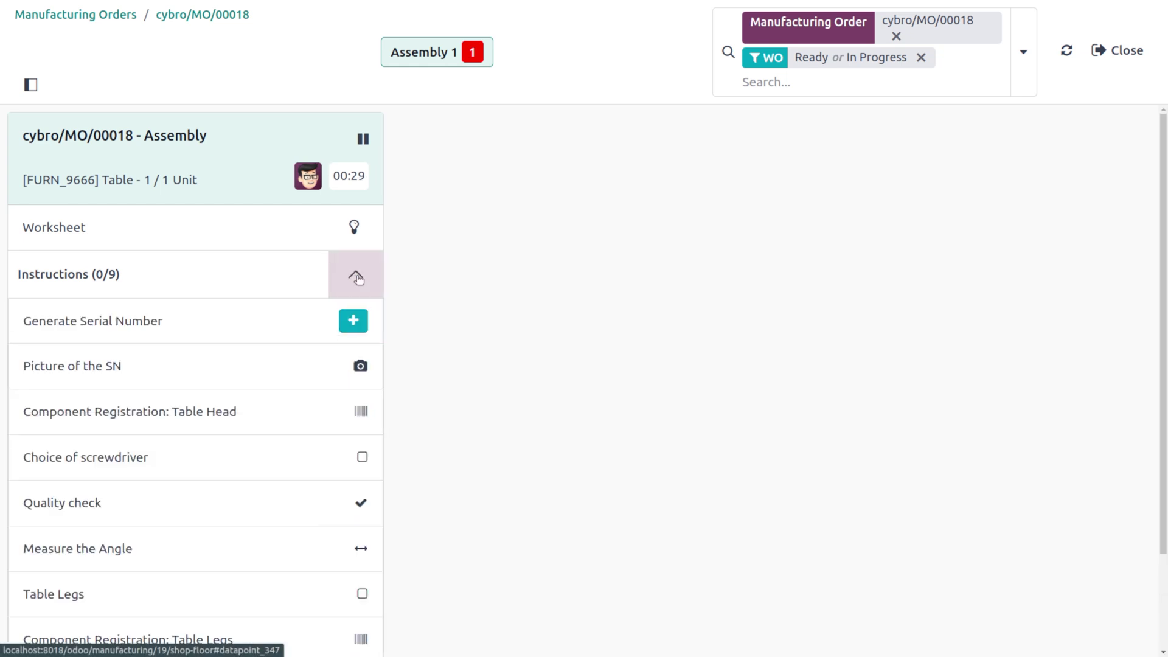
pyautogui.click(356, 319)
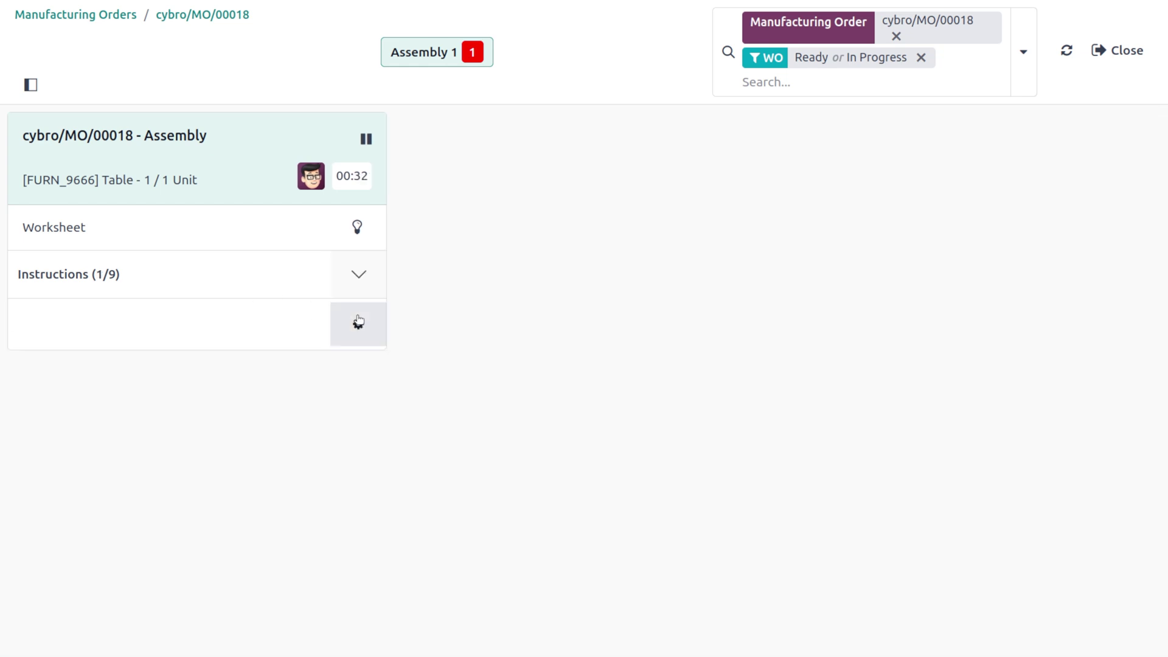
pyautogui.click(359, 276)
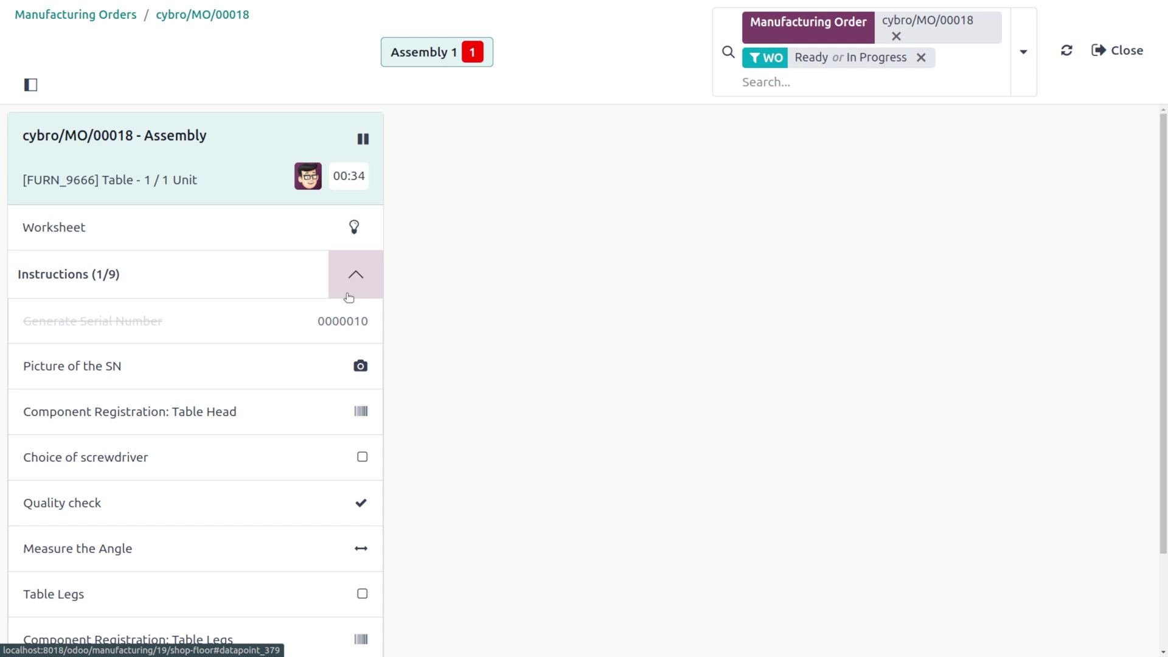
pyautogui.click(96, 364)
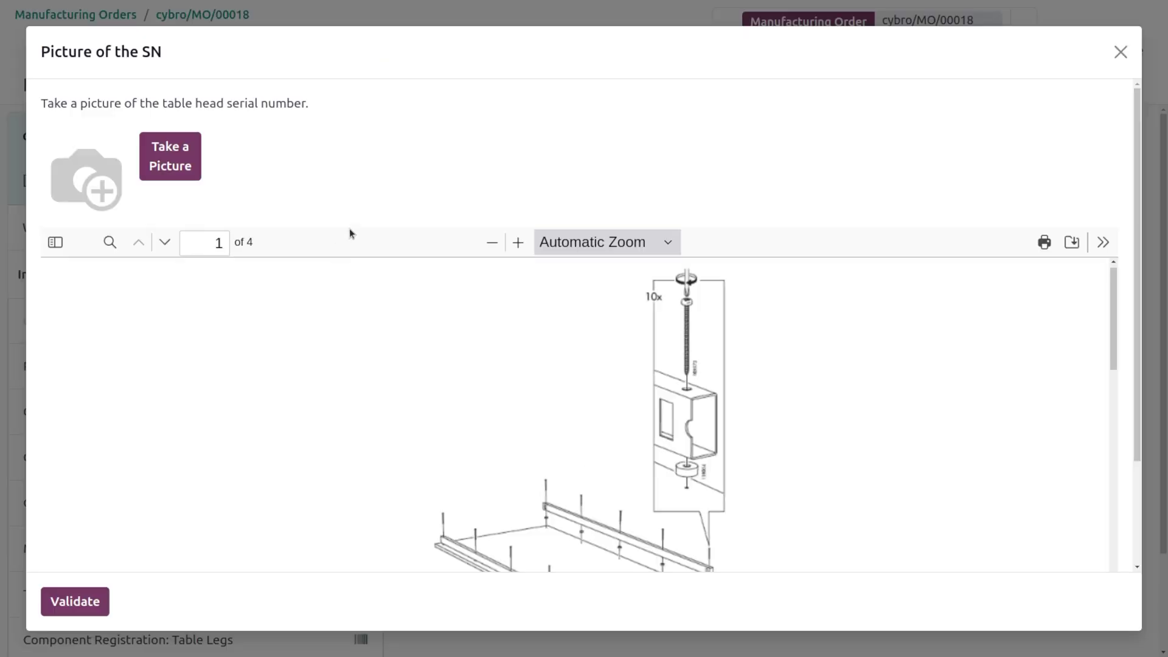
# - Attach table.jpg from Downloads as the serial-number picture and validate that step
pyautogui.click(155, 165)
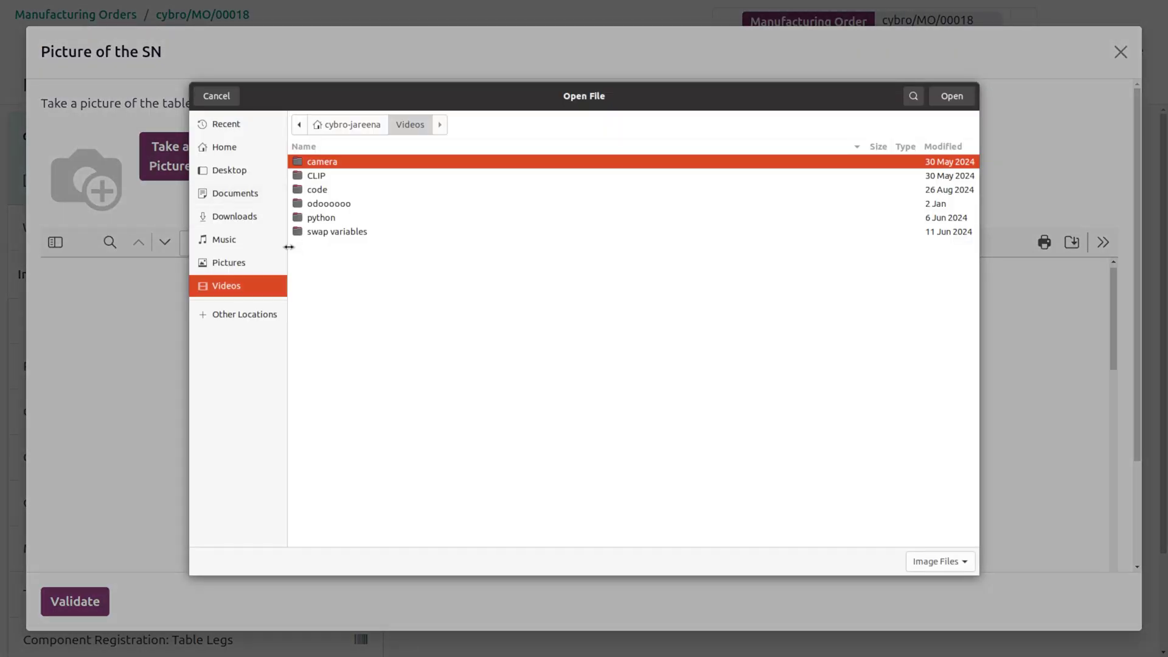
pyautogui.click(249, 216)
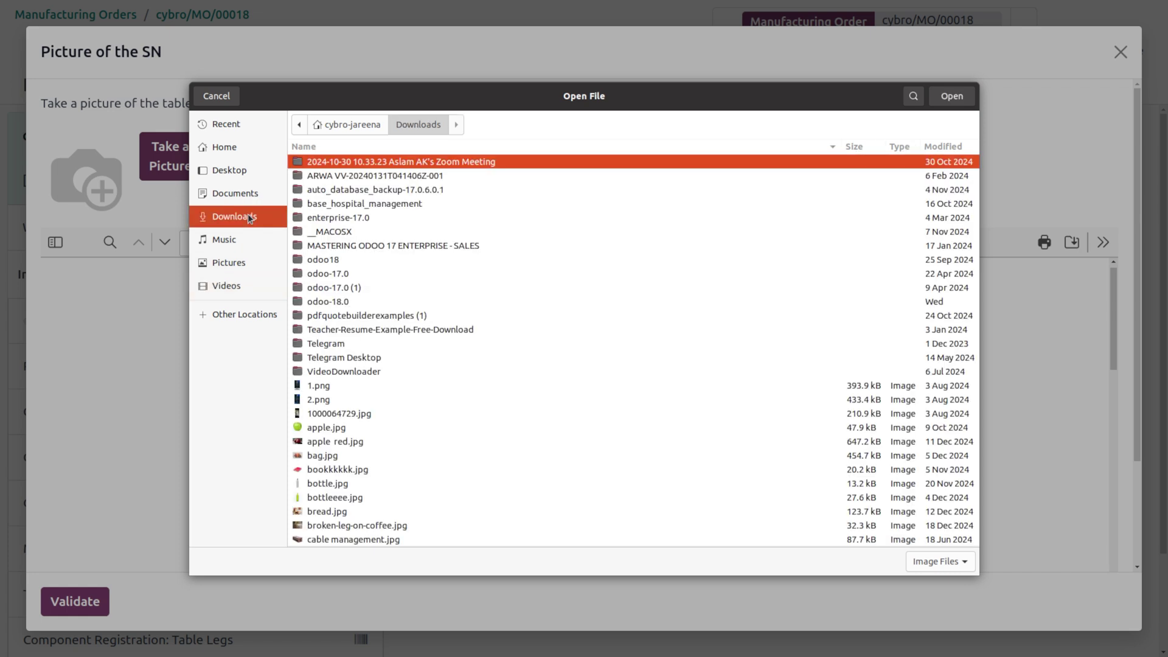
pyautogui.write('tab')
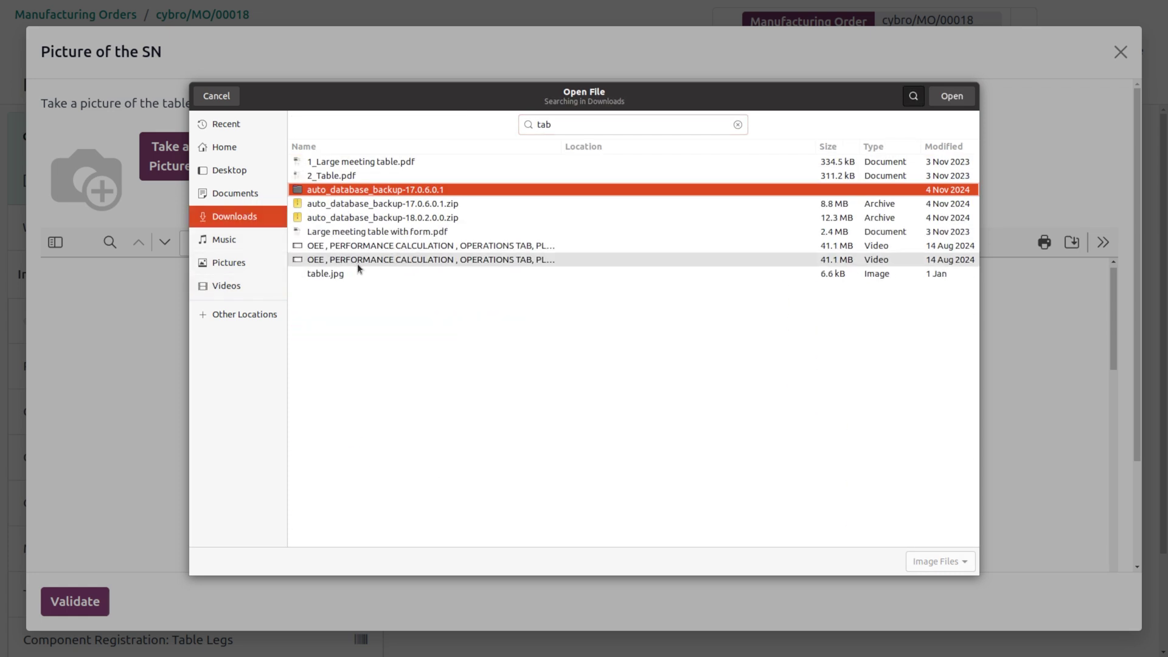
pyautogui.click(353, 275)
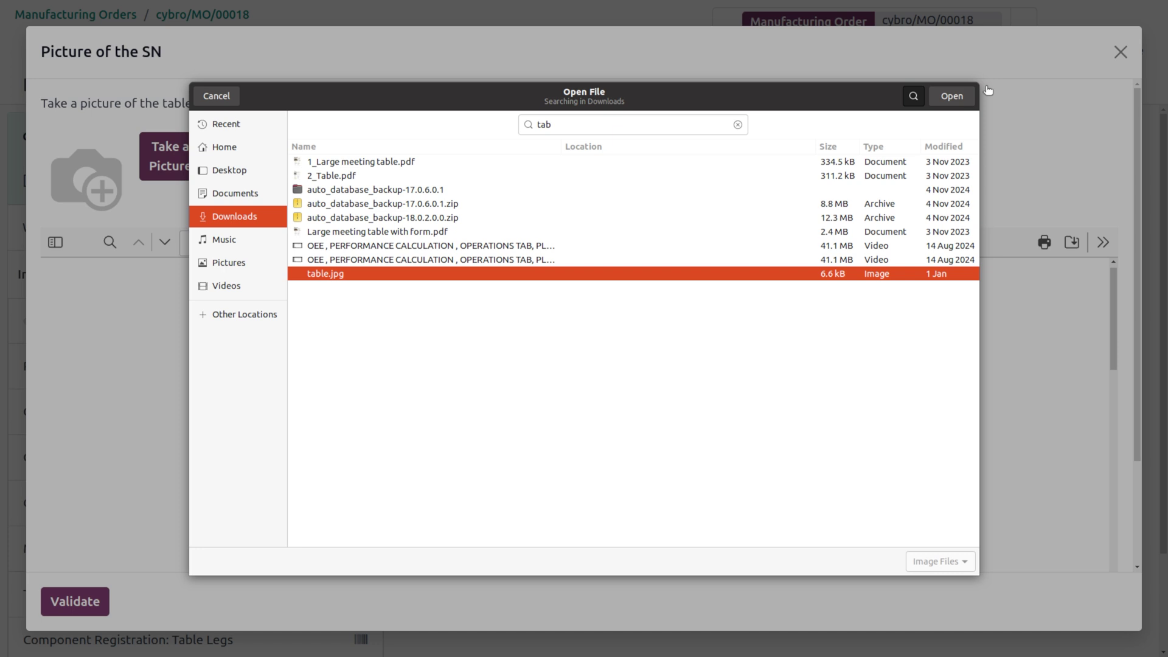
pyautogui.click(942, 94)
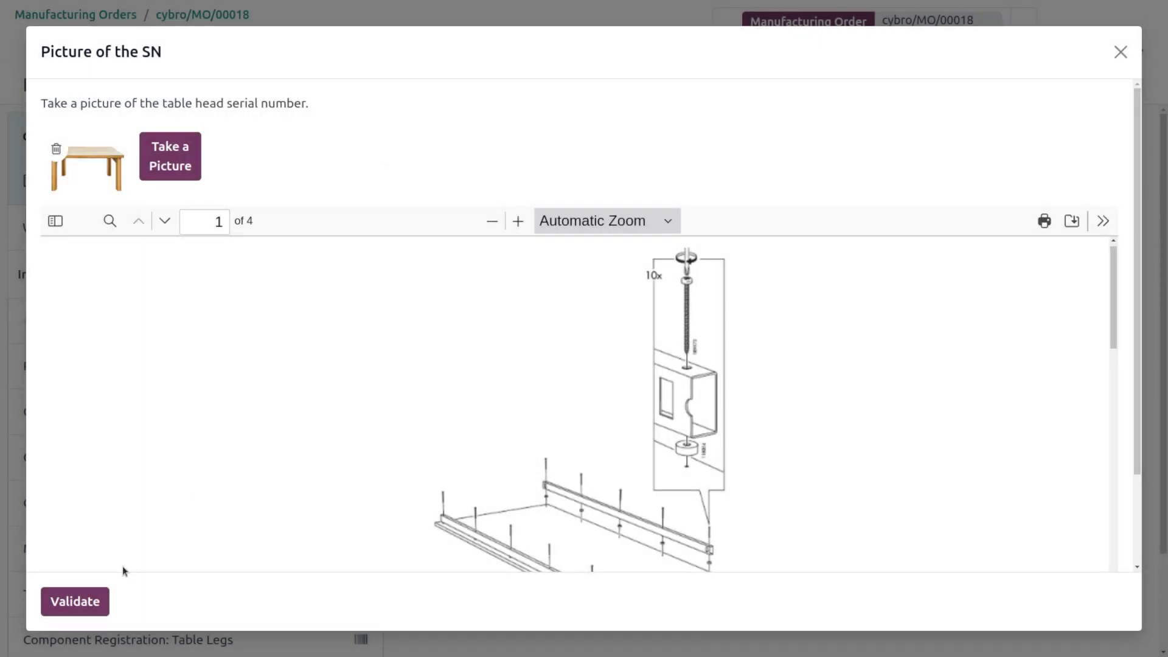
pyautogui.click(75, 602)
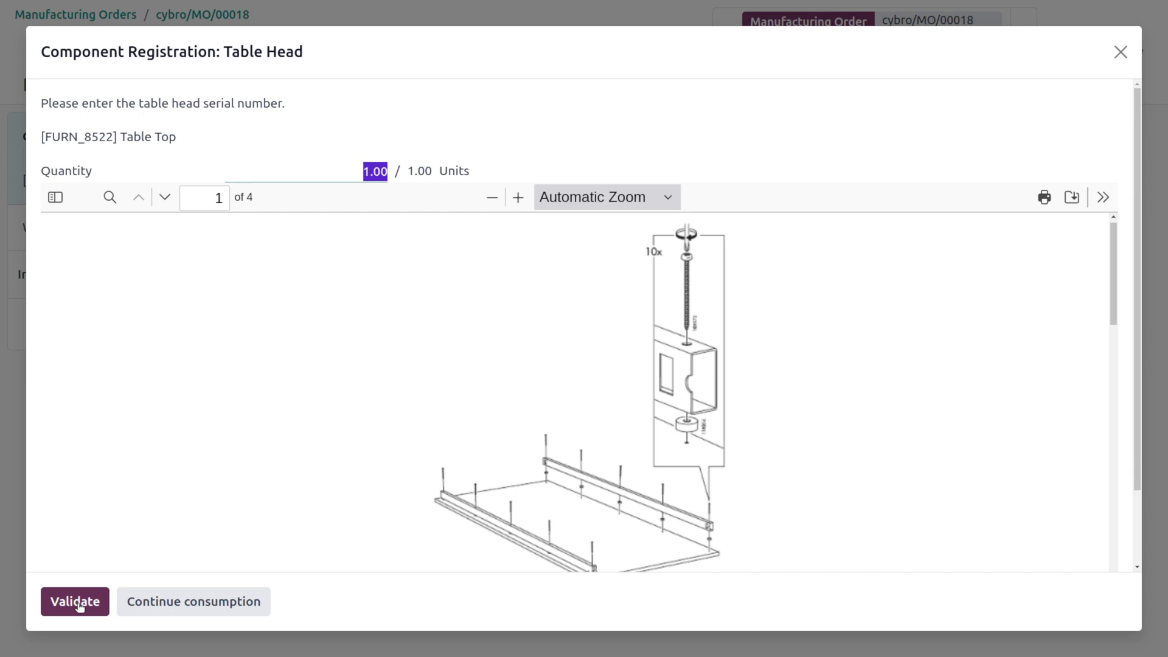
# - Validate the Table Head registration and screwdriver step, pass the quality check, and record a 90-degree angle
pyautogui.click(78, 604)
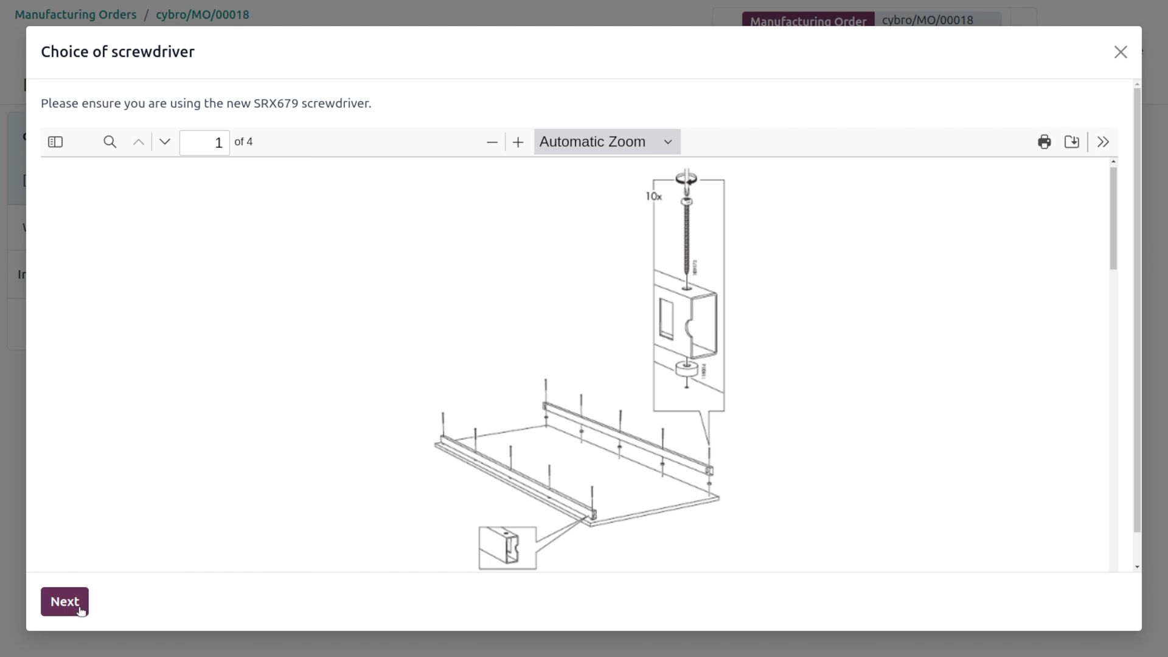
pyautogui.click(79, 607)
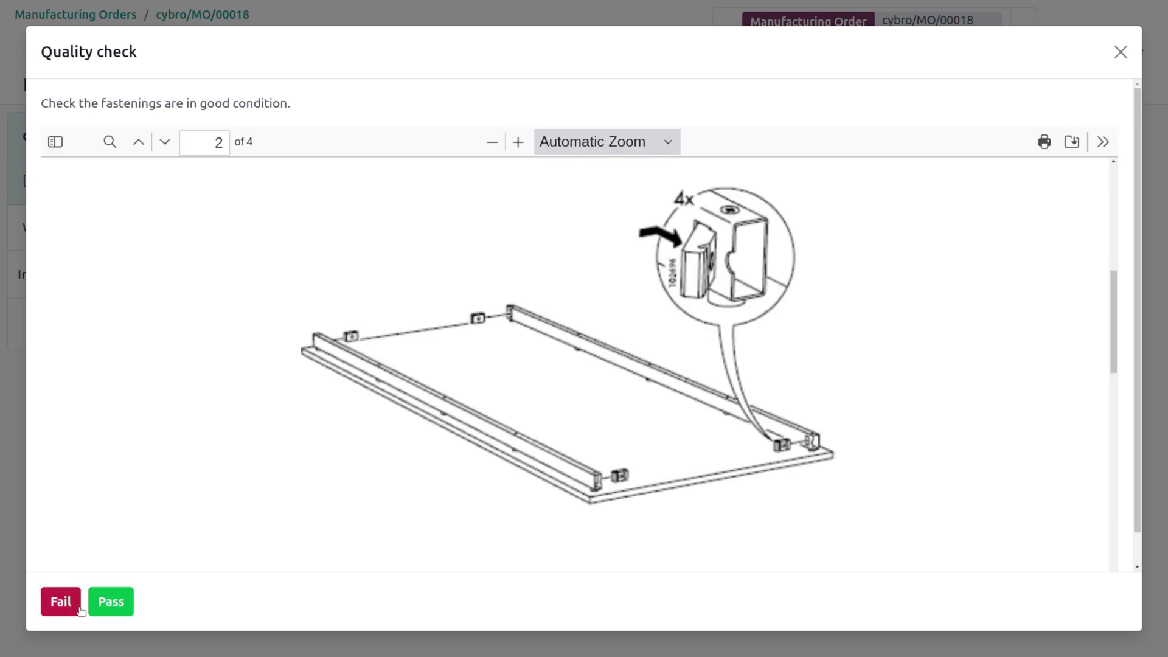
pyautogui.click(113, 606)
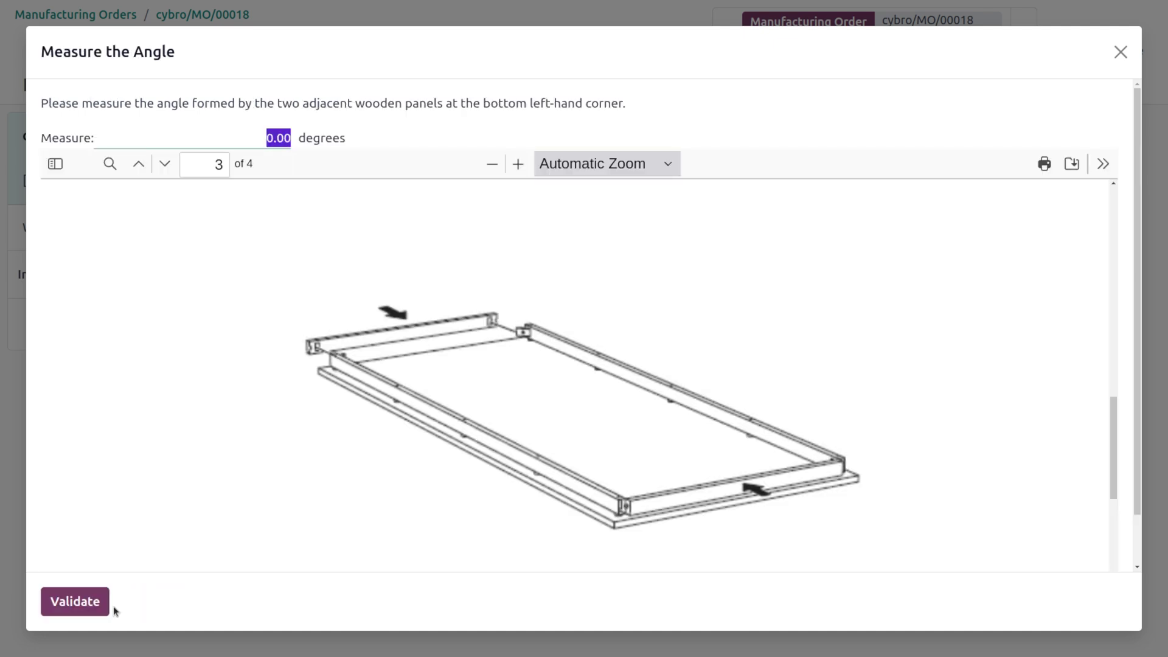
pyautogui.write('90')
pyautogui.click(86, 605)
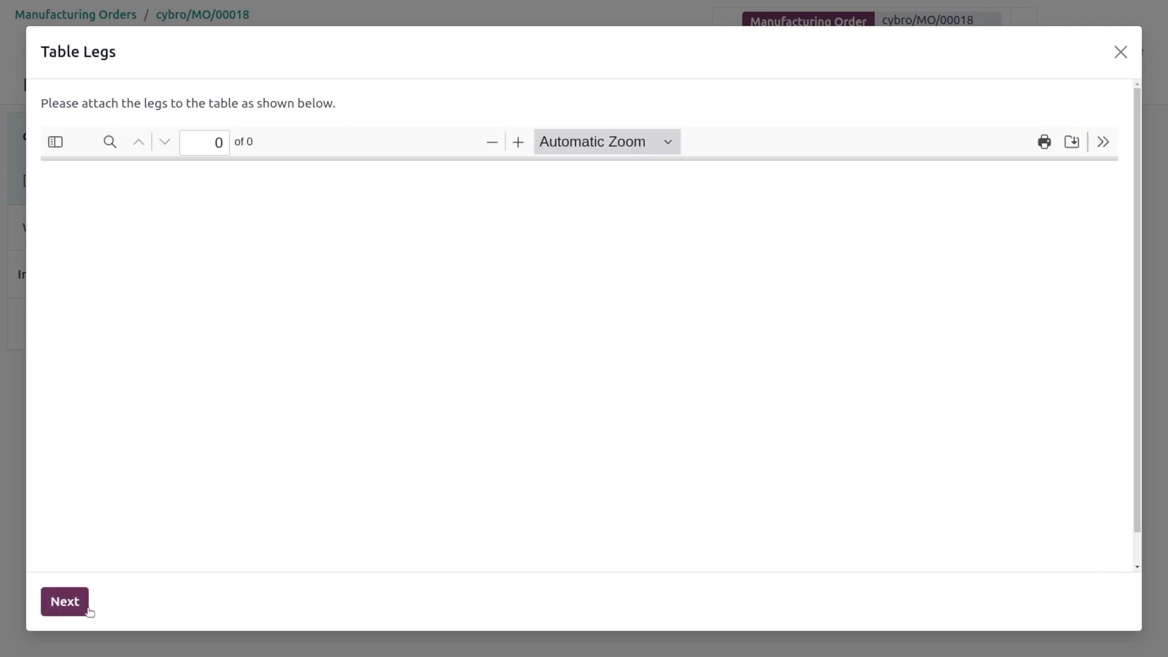
# - Complete the table legs instruction and registration, print labels, and mark the Assembly work order done
pyautogui.click(87, 609)
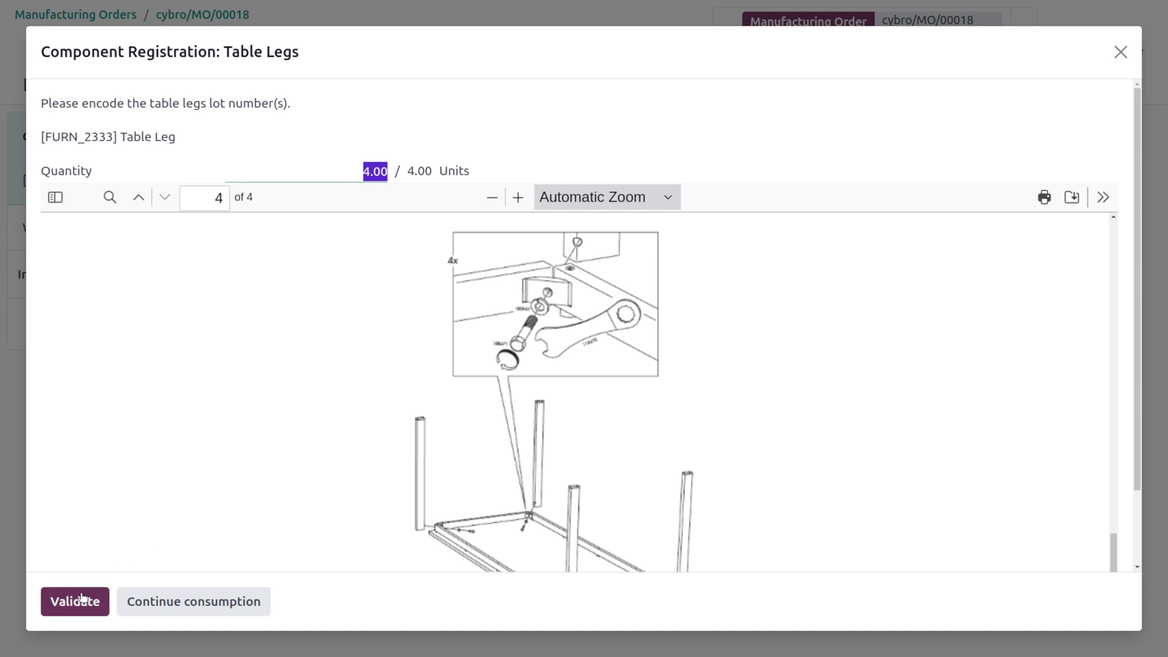
pyautogui.click(82, 598)
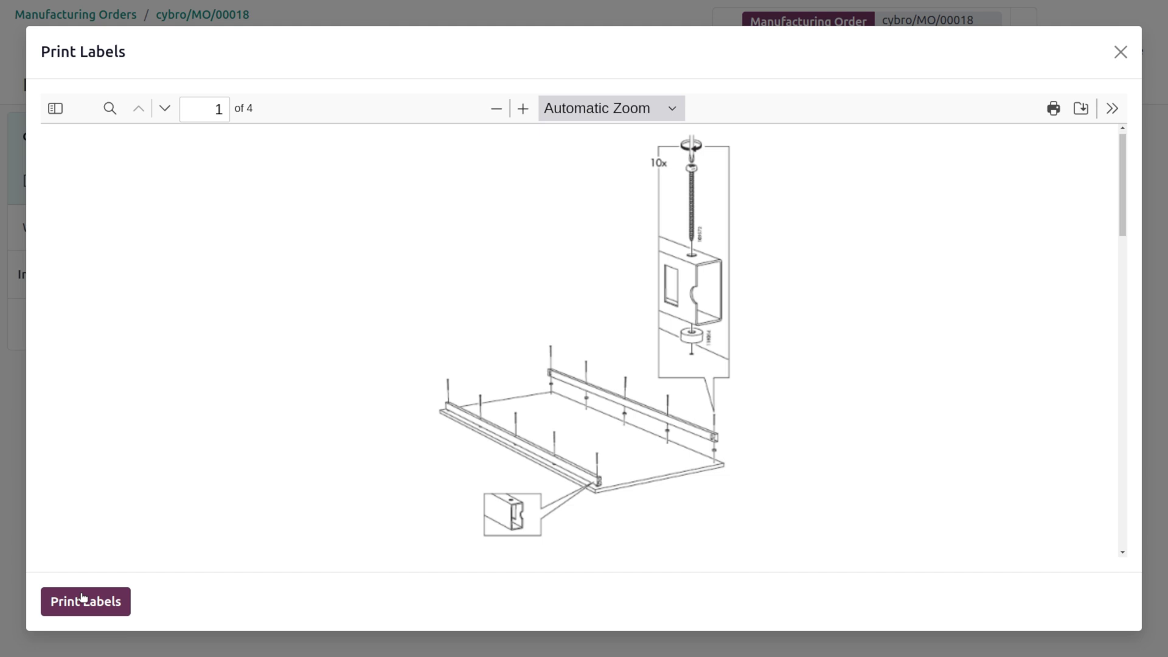
pyautogui.click(82, 599)
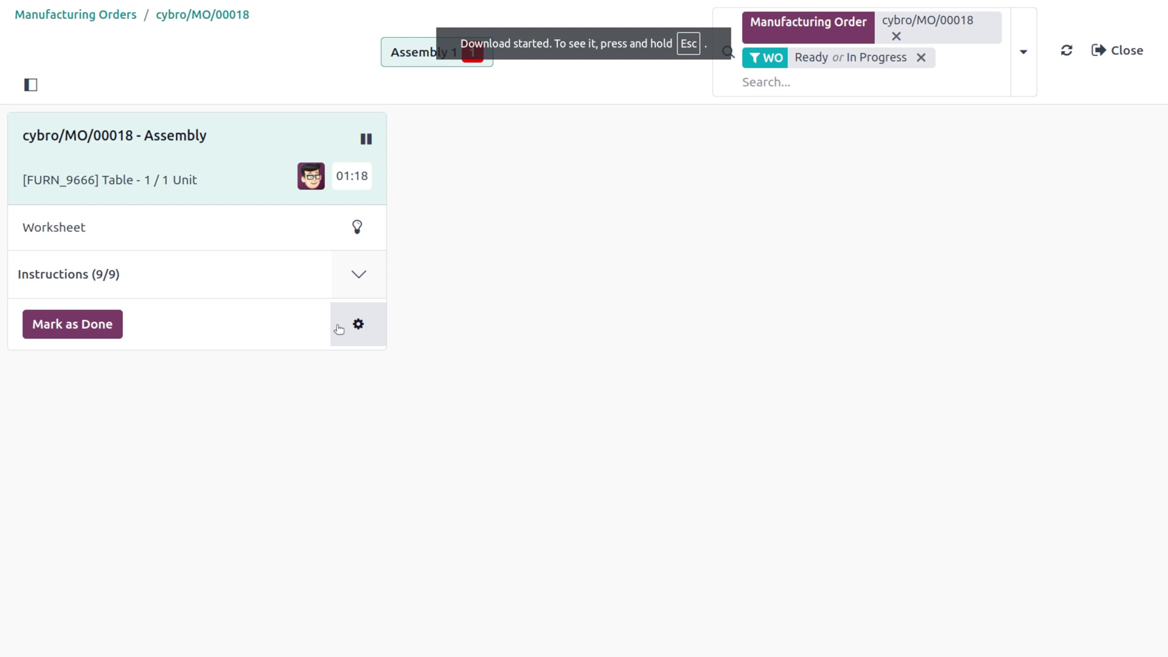
pyautogui.click(82, 324)
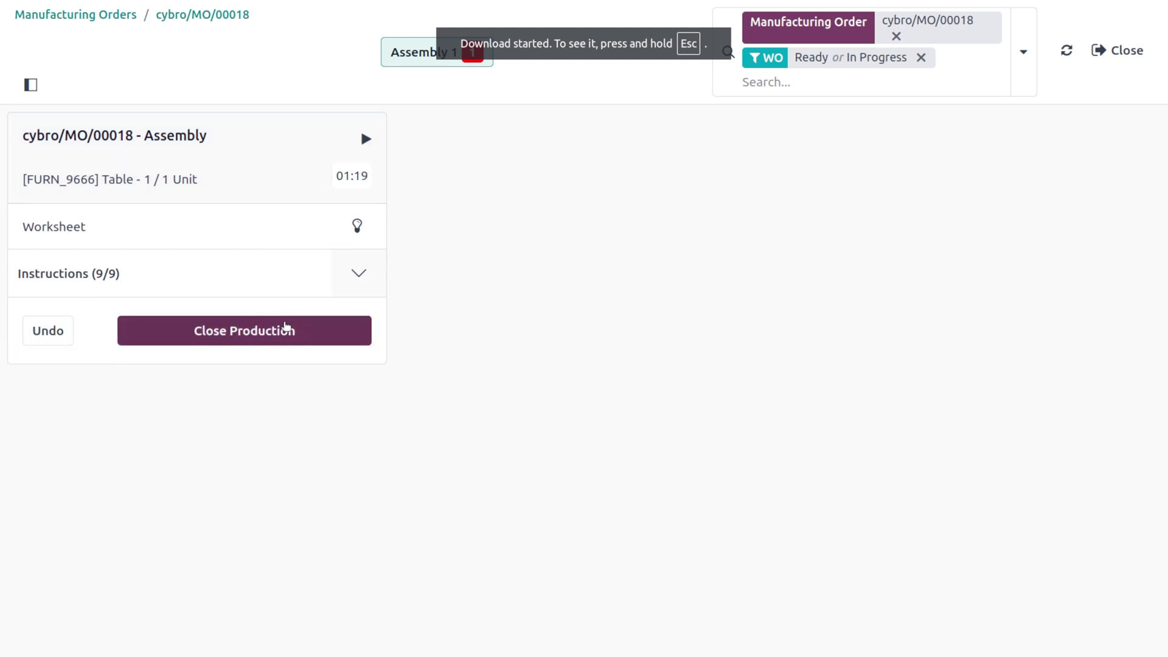
# - Close production on cybro/MO/00018, then open its Post-Production to Stock transfer cybro/SFP/00001
pyautogui.click(287, 329)
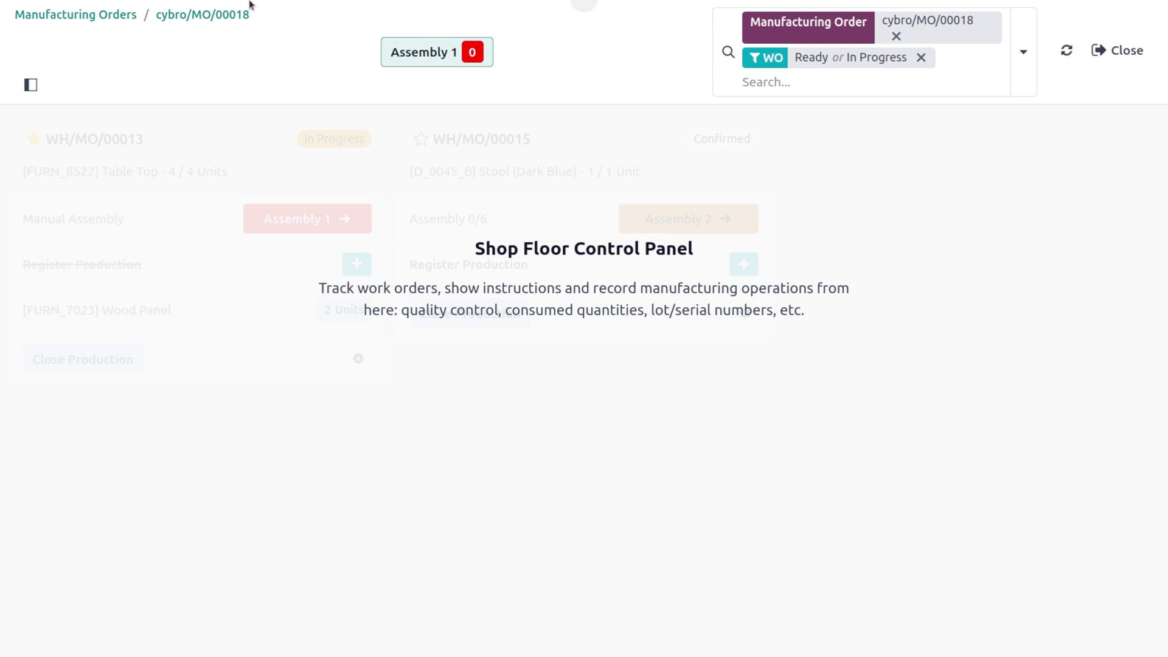
pyautogui.click(206, 15)
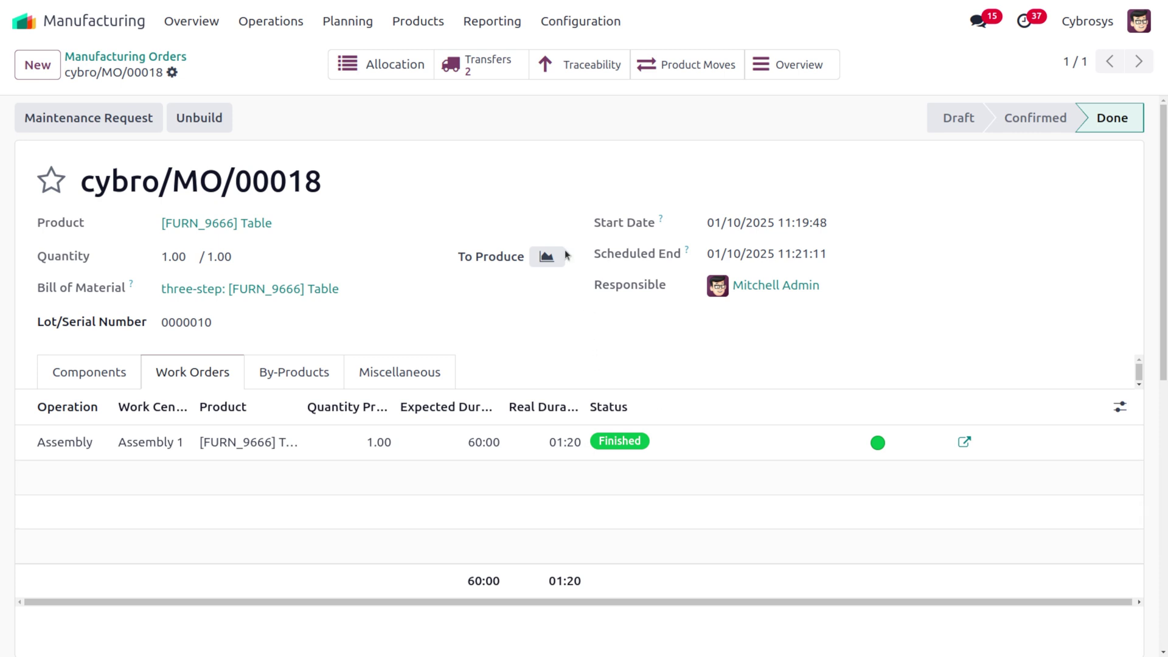
pyautogui.click(480, 67)
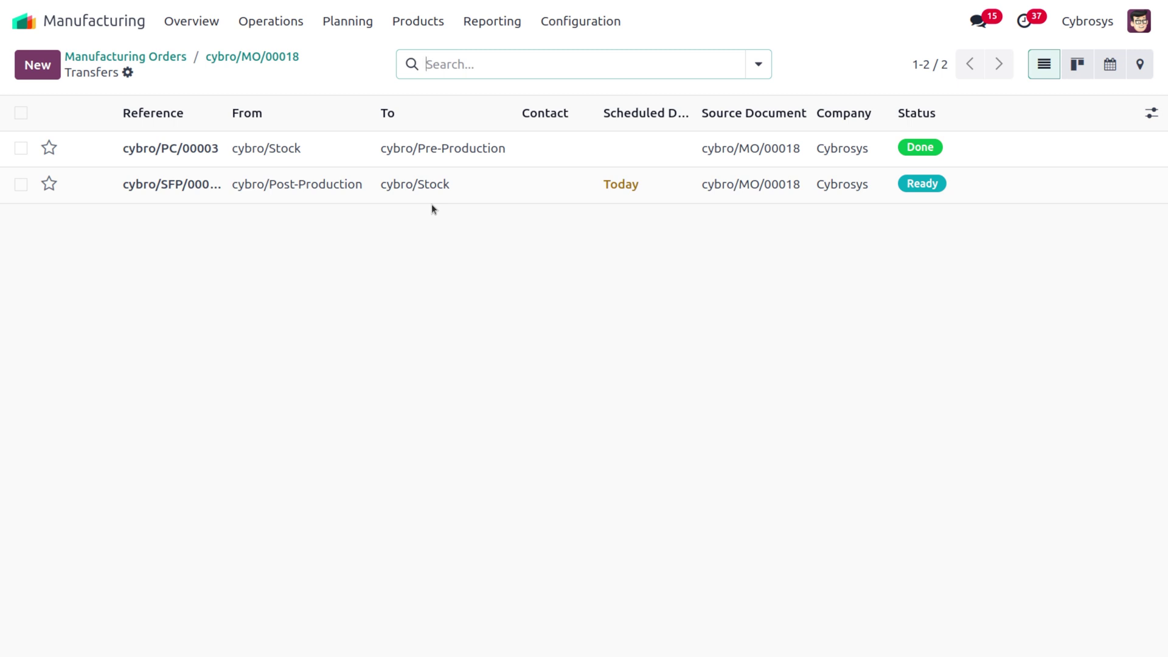
pyautogui.click(366, 176)
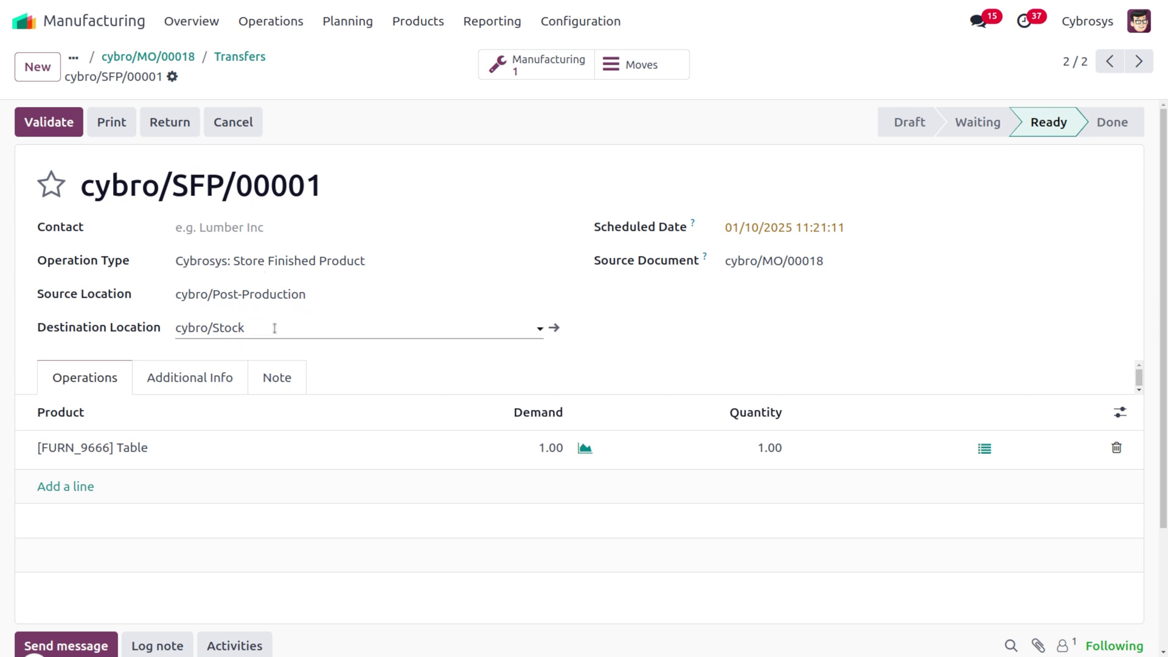
# - Validate cybro/SFP/00001 and check its traceability for Table lot 0000010 moving into Stock
pyautogui.click(42, 127)
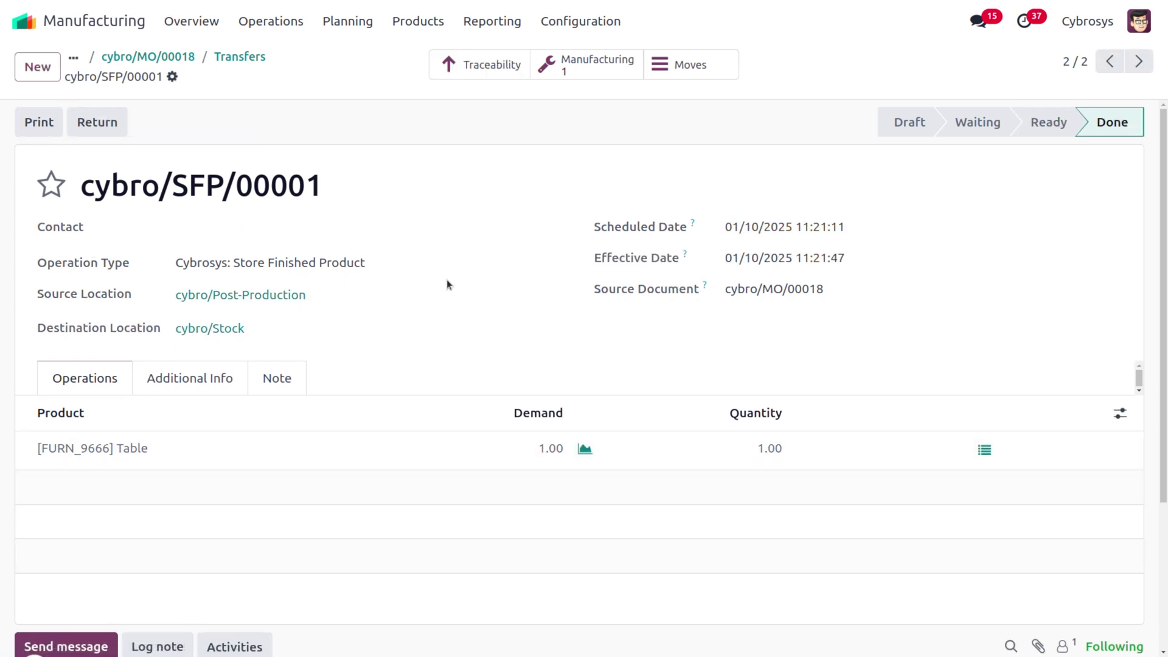
pyautogui.click(477, 72)
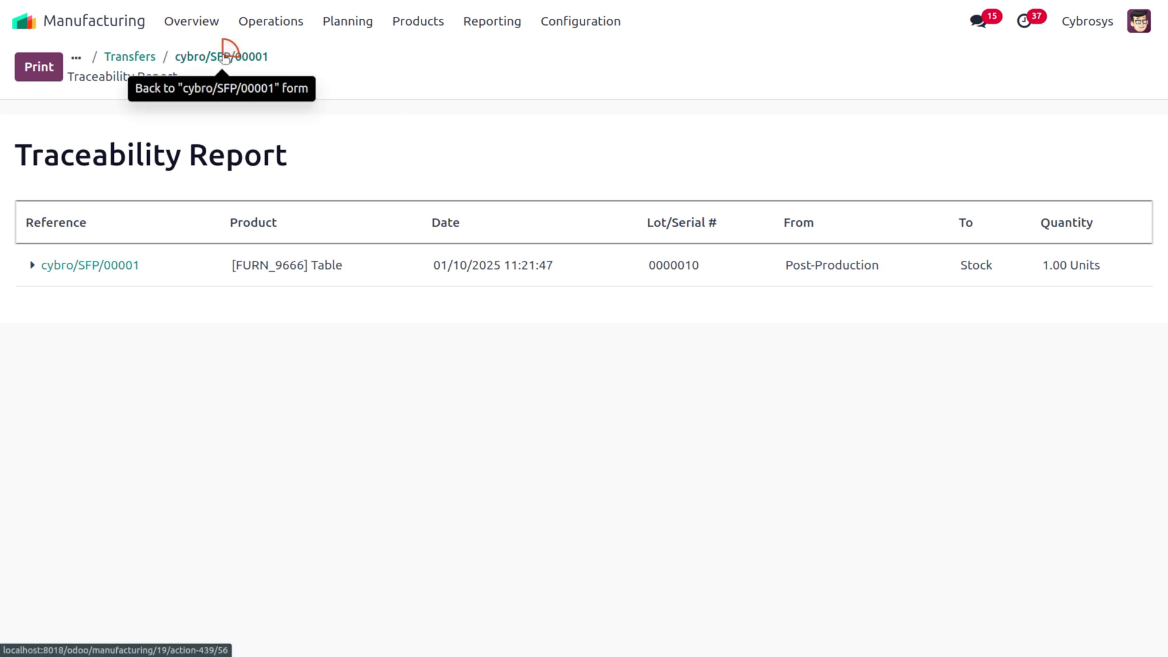
# - Review the cybro/SFP/00001 moves for serial 0000010, then reopen manufacturing order cybro/MO/00018
pyautogui.click(223, 55)
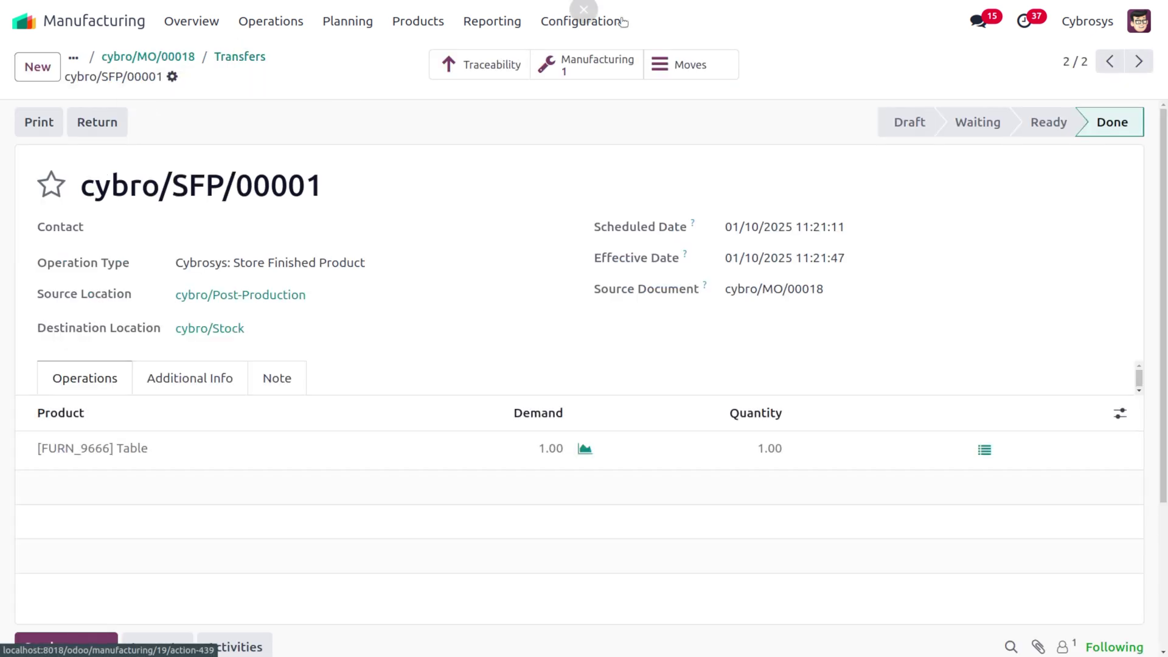
pyautogui.click(699, 79)
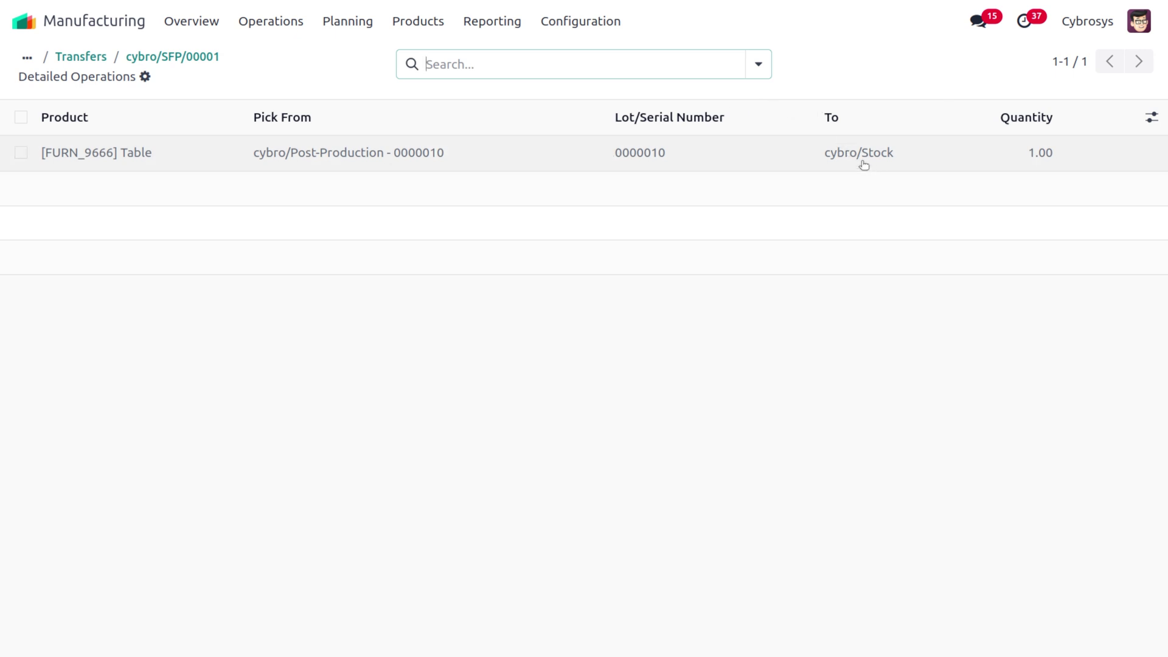
pyautogui.click(152, 56)
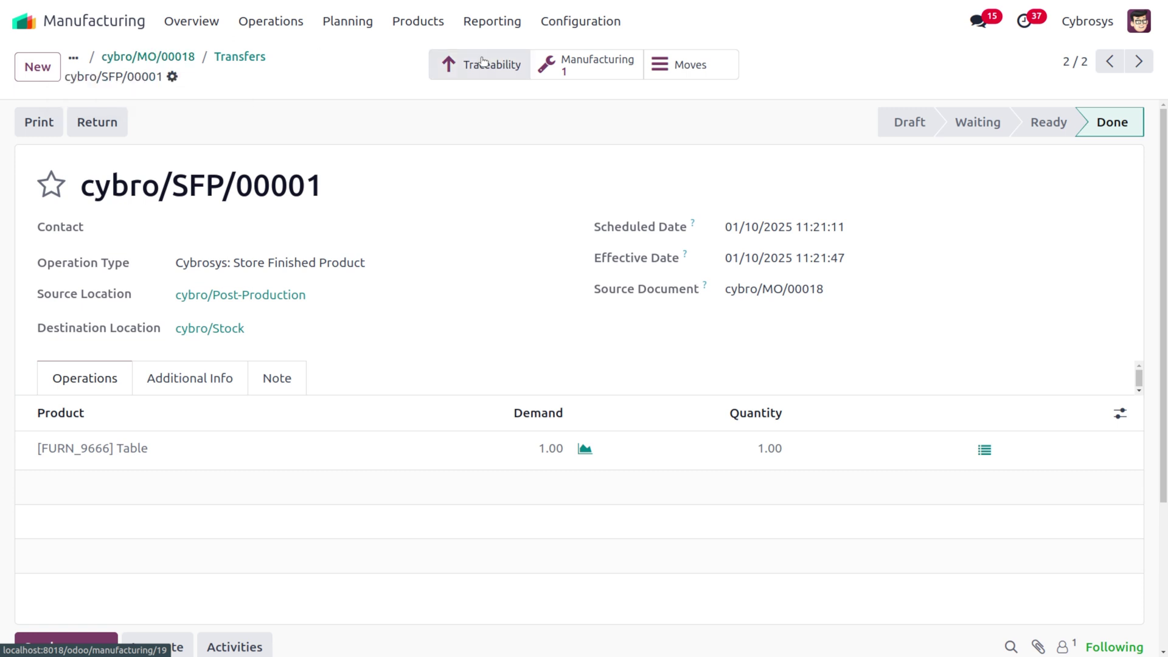
pyautogui.click(607, 77)
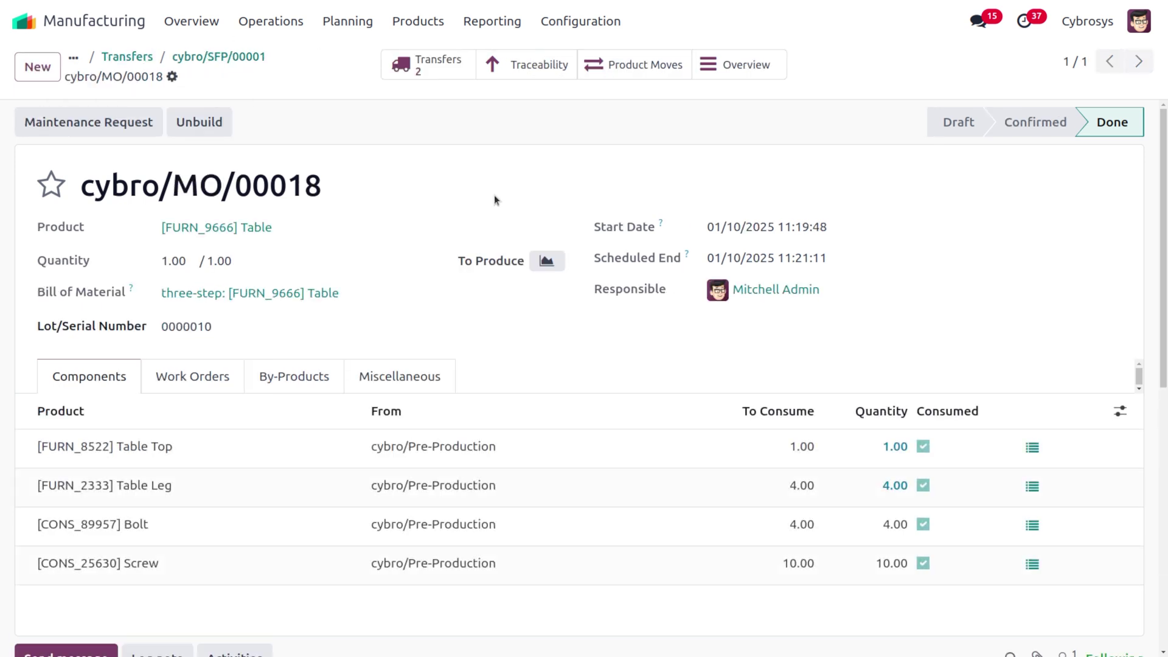